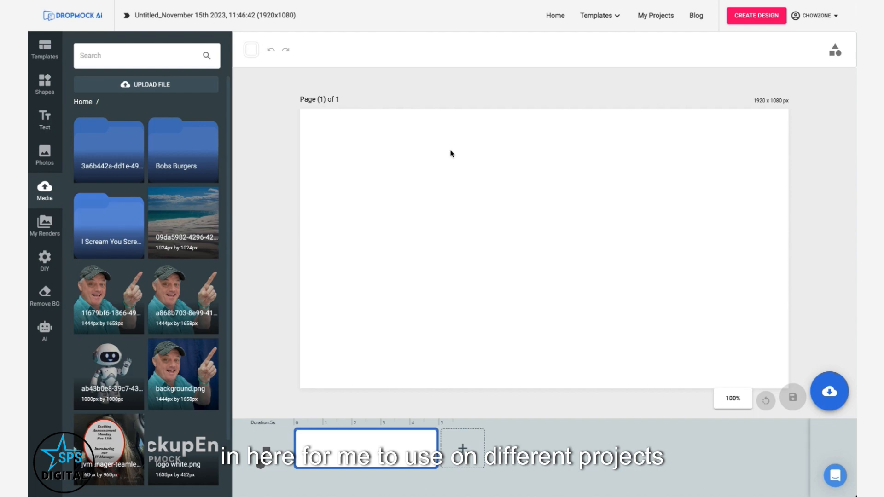
Step: Browse the My Renders, DIY and AI panels of the editor's sidebar
{"action": "left_click", "coordinate": [41, 228]}
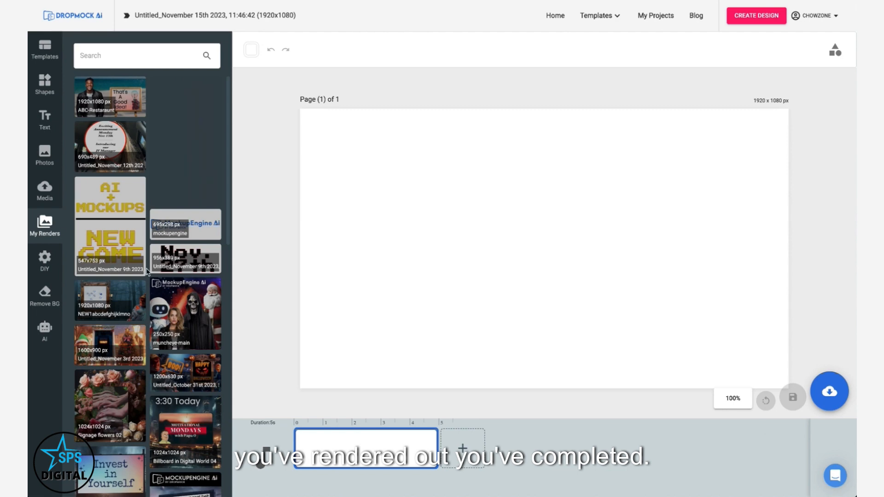
{"action": "left_click", "coordinate": [48, 259]}
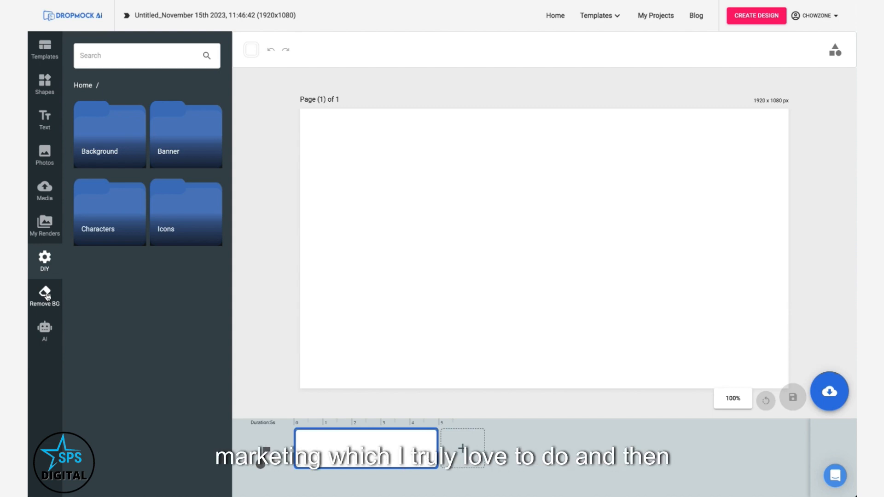
{"action": "left_click", "coordinate": [44, 330]}
{"action": "left_click", "coordinate": [94, 60]}
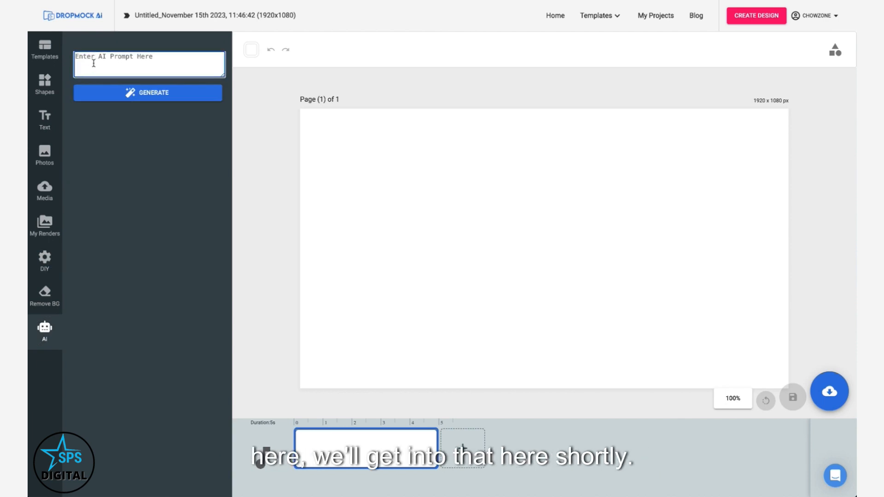
Step: Open the full template catalogue and browse it filtered by Image and then by Video types
{"action": "left_click", "coordinate": [597, 15]}
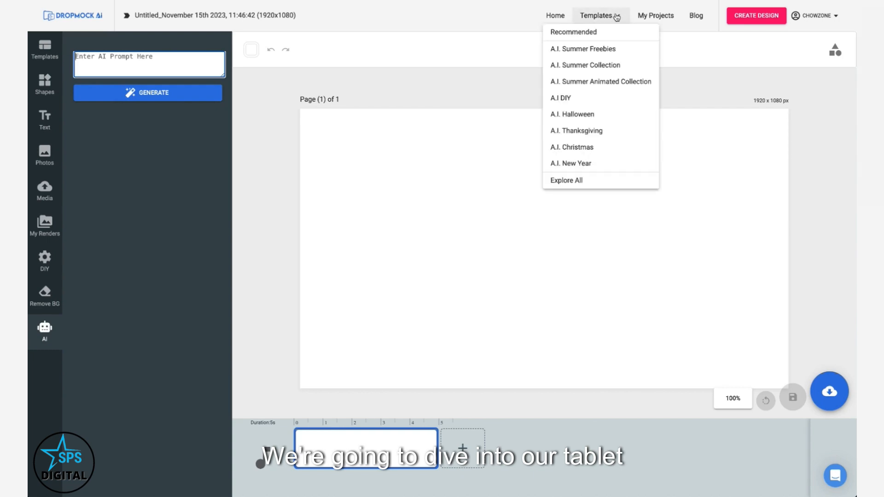
{"action": "left_click", "coordinate": [568, 181]}
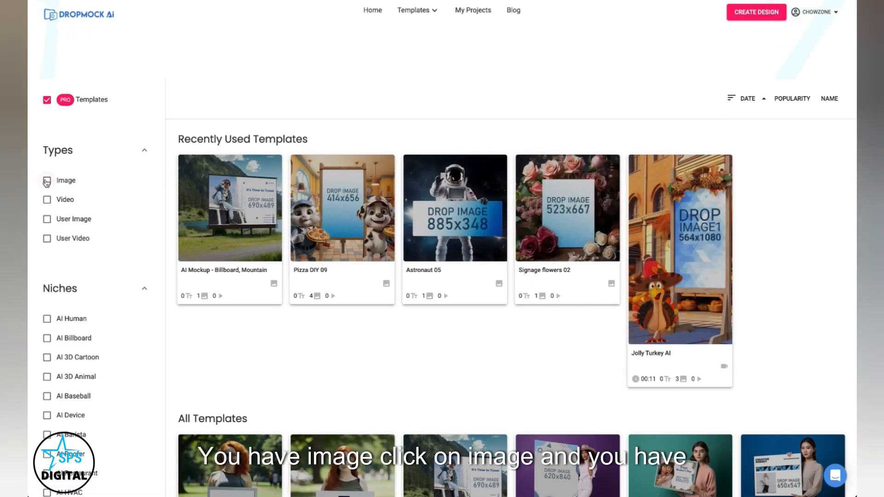
{"action": "left_click", "coordinate": [46, 181]}
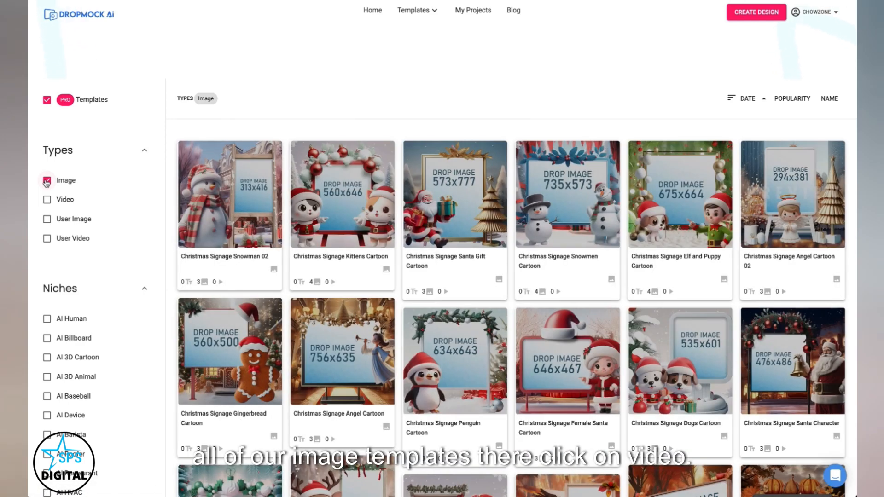
{"action": "left_click", "coordinate": [46, 181]}
{"action": "left_click", "coordinate": [47, 201]}
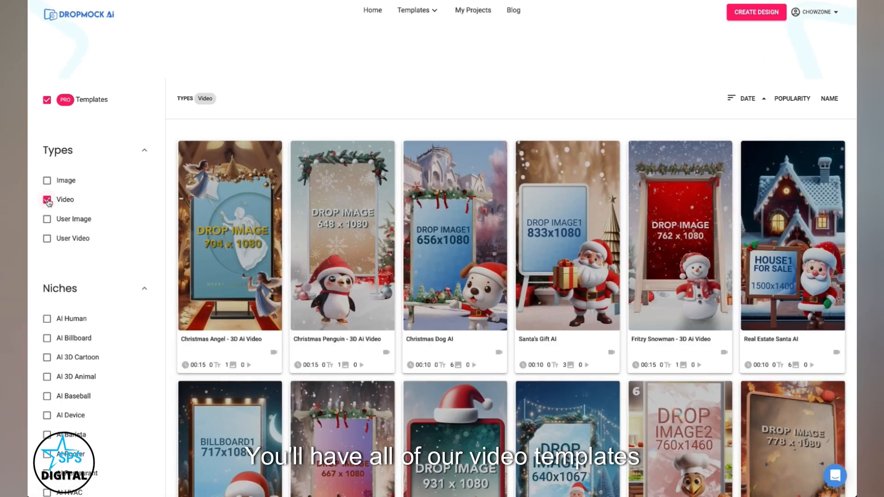
{"action": "left_click", "coordinate": [48, 200]}
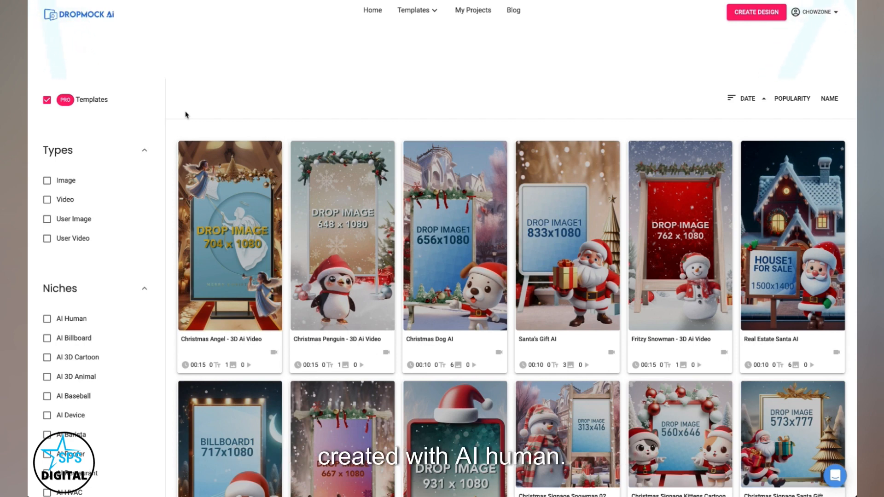
Step: Filter the template catalogue by the AI Human niche and browse the matching templates
{"action": "scroll", "coordinate": [50, 300], "scroll_direction": "down", "scroll_amount": 1}
{"action": "left_click", "coordinate": [47, 279]}
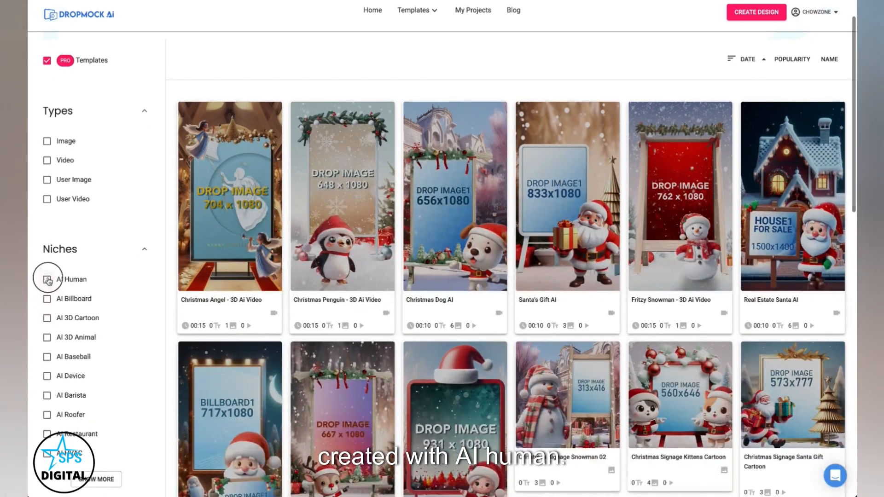
{"action": "scroll", "coordinate": [79, 282], "scroll_direction": "down", "scroll_amount": 4}
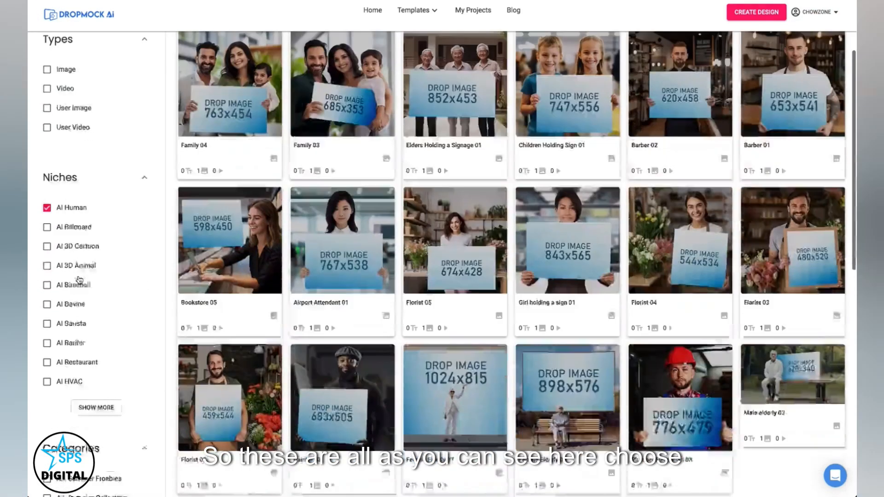
{"action": "left_click", "coordinate": [93, 309]}
{"action": "scroll", "coordinate": [65, 178], "scroll_direction": "down", "scroll_amount": 6}
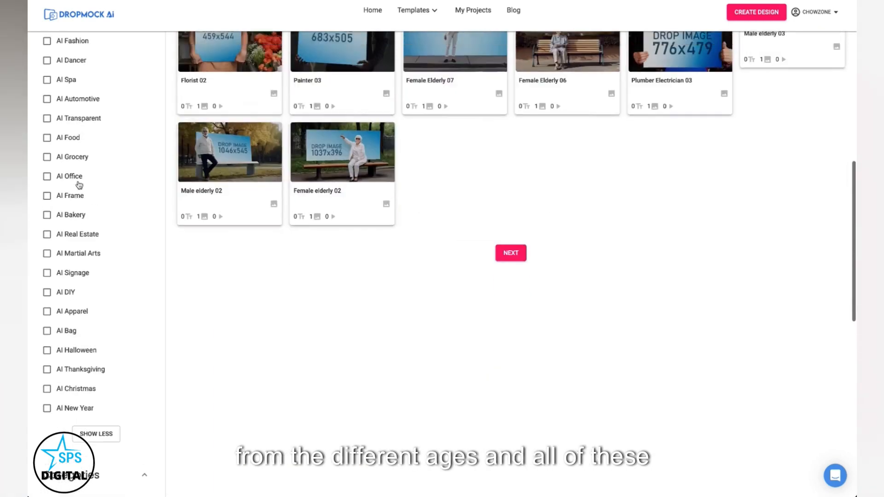
{"action": "scroll", "coordinate": [79, 184], "scroll_direction": "up", "scroll_amount": 10}
{"action": "mouse_move", "coordinate": [522, 144]}
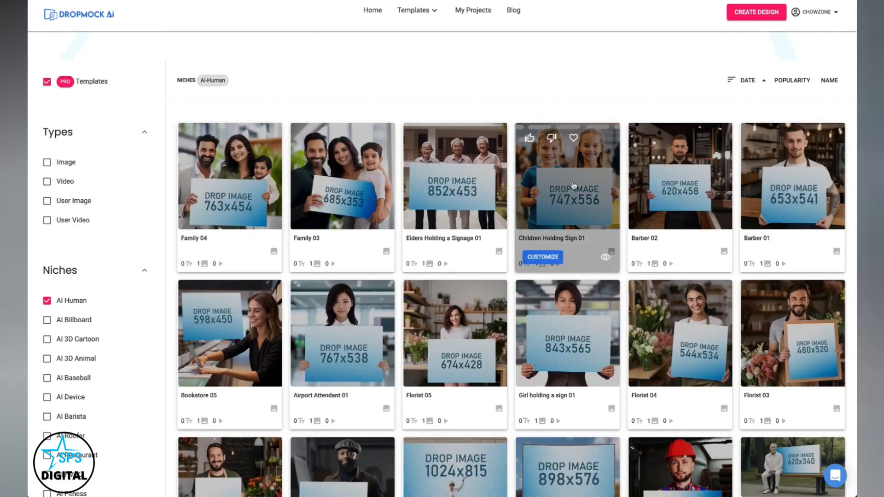
Step: Customize the Children Holding Sign 01 template and save it as a project
{"action": "left_click", "coordinate": [548, 262]}
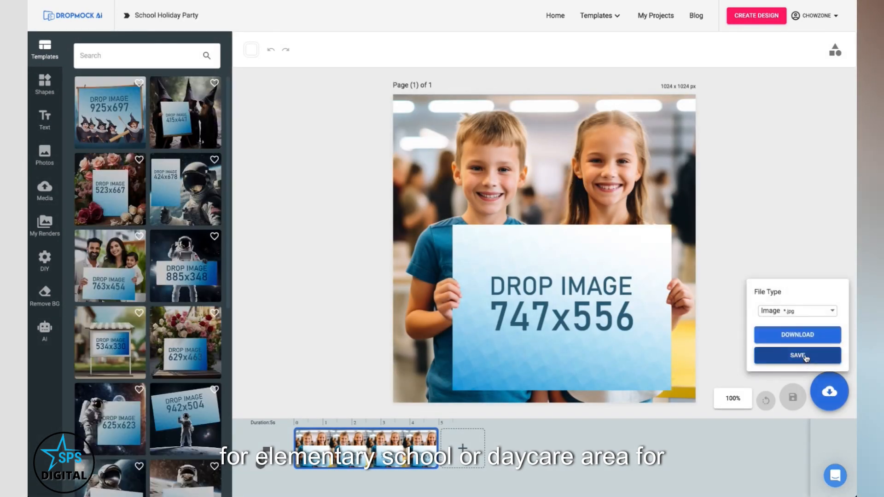
{"action": "left_click", "coordinate": [803, 357]}
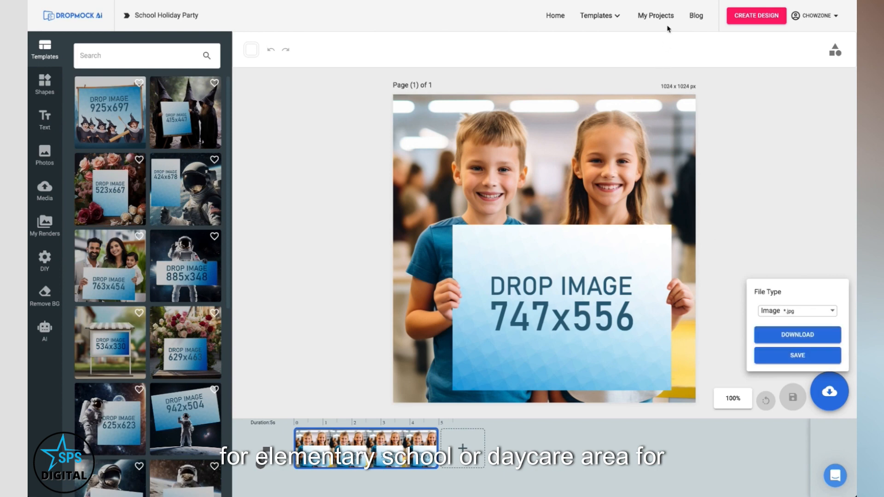
{"action": "left_click", "coordinate": [784, 110]}
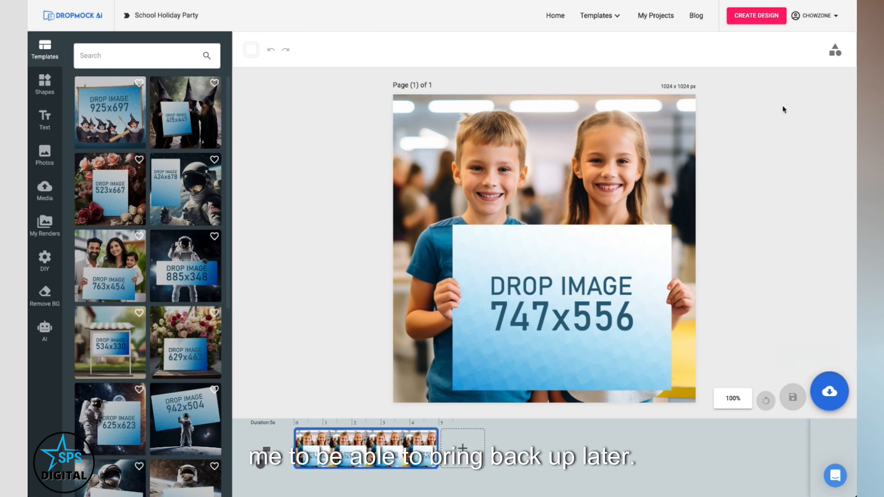
Step: Create a new custom design 747 by 556 px
{"action": "left_click", "coordinate": [759, 17]}
{"action": "left_click", "coordinate": [686, 63]}
{"action": "double_click", "coordinate": [685, 64]}
{"action": "type", "text": "747"}
{"action": "key", "text": "Tab"}
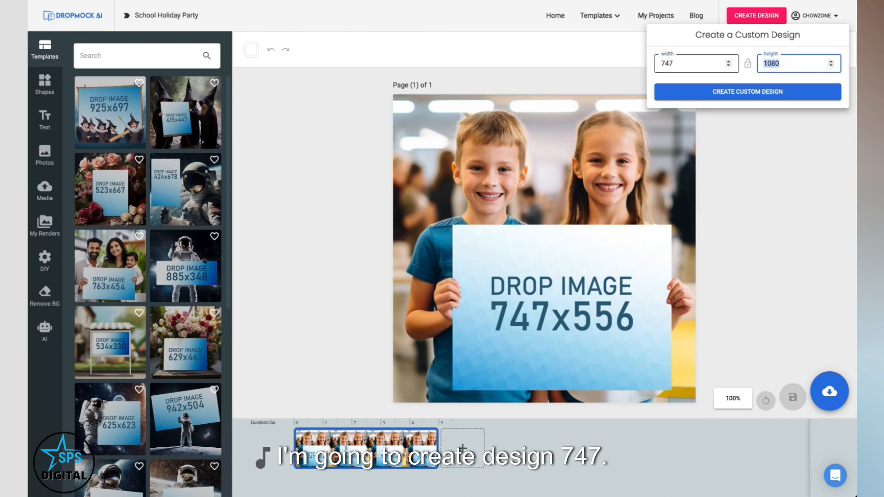
{"action": "type", "text": "556"}
{"action": "left_click", "coordinate": [734, 94]}
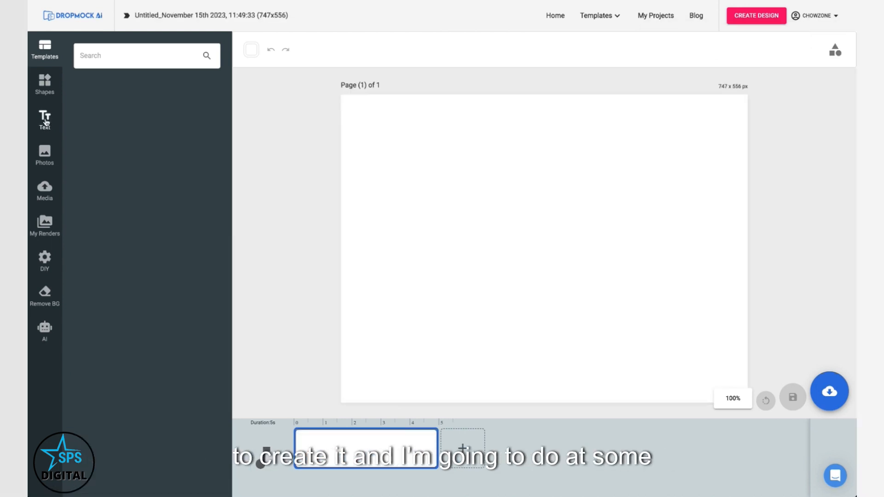
Step: Add a heading reading "Holiday Party Dec. 19th"
{"action": "left_click", "coordinate": [45, 119]}
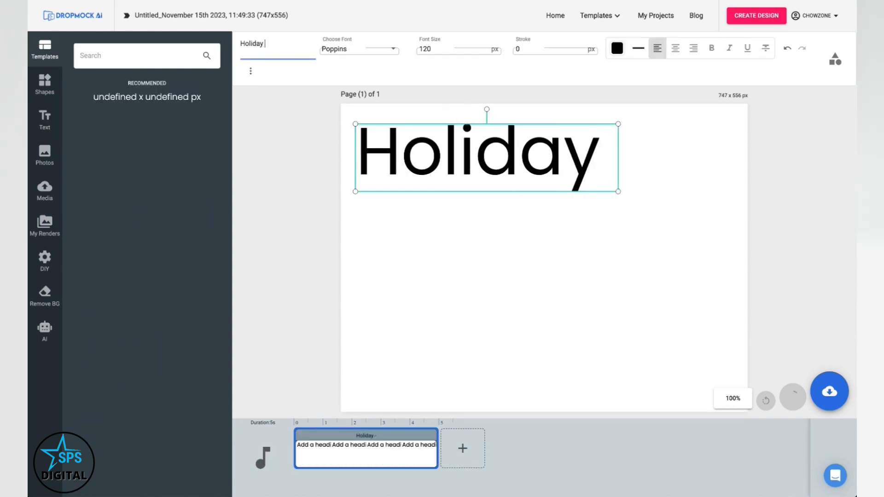
{"action": "type", "text": "Party "}
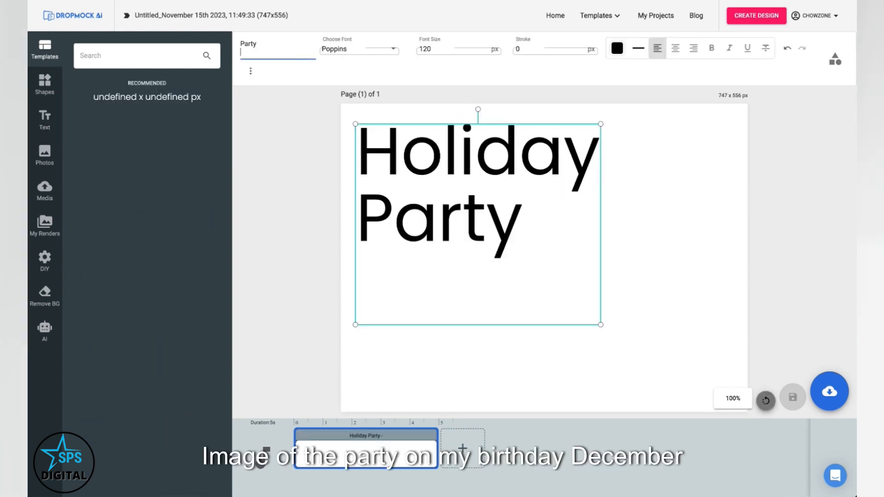
{"action": "type", "text": "Dec. 19th"}
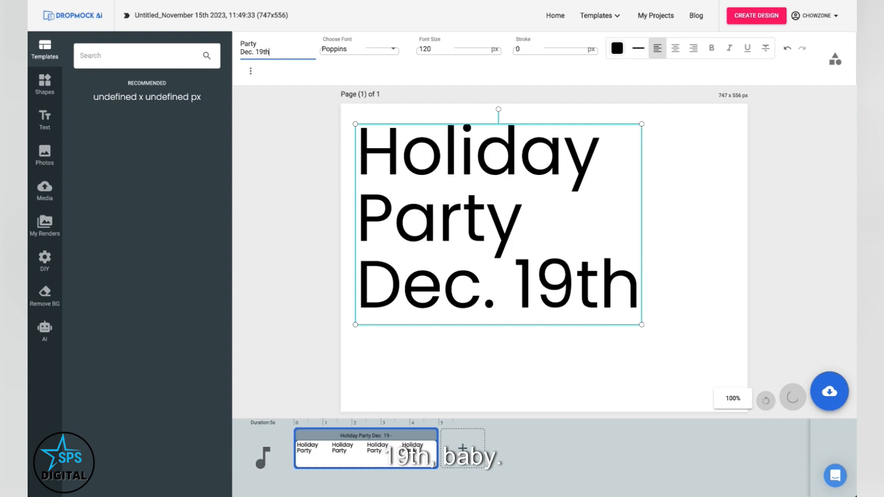
Step: Center-align the heading and enlarge it to fill the page
{"action": "left_click", "coordinate": [675, 48]}
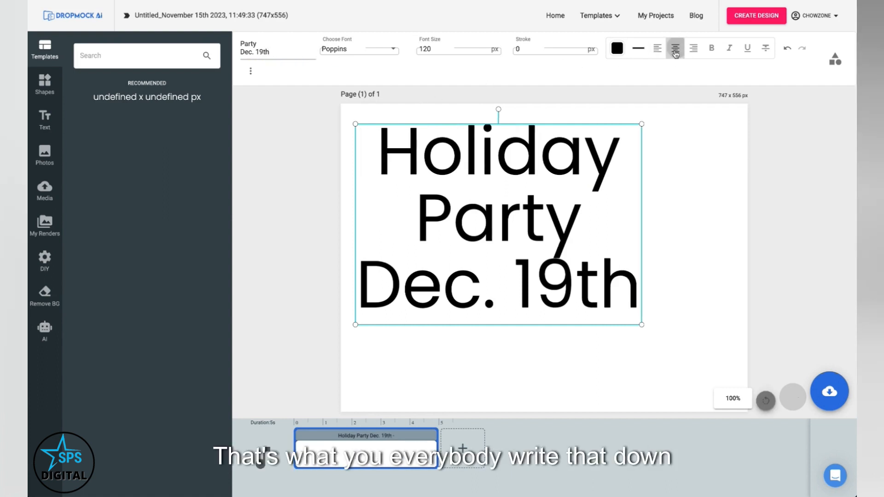
{"action": "left_click_drag", "start_coordinate": [528, 168], "coordinate": [518, 153]}
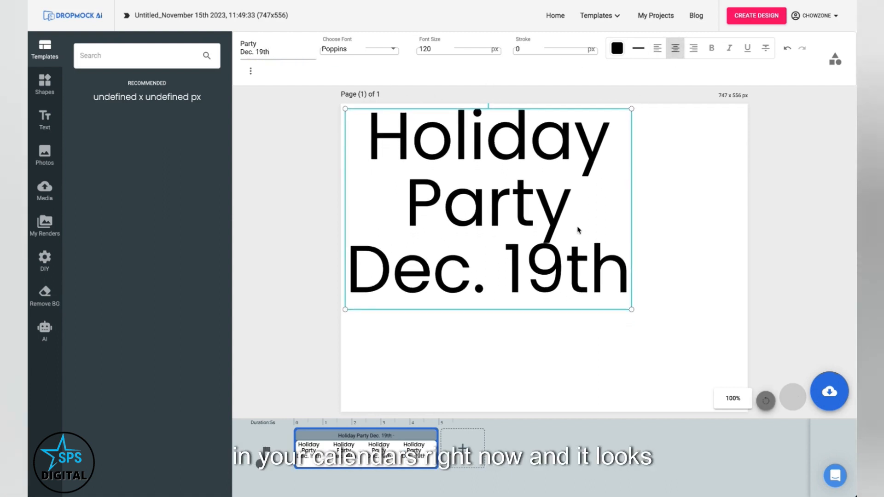
{"action": "left_click_drag", "start_coordinate": [631, 310], "coordinate": [730, 396]}
{"action": "left_click", "coordinate": [657, 405]}
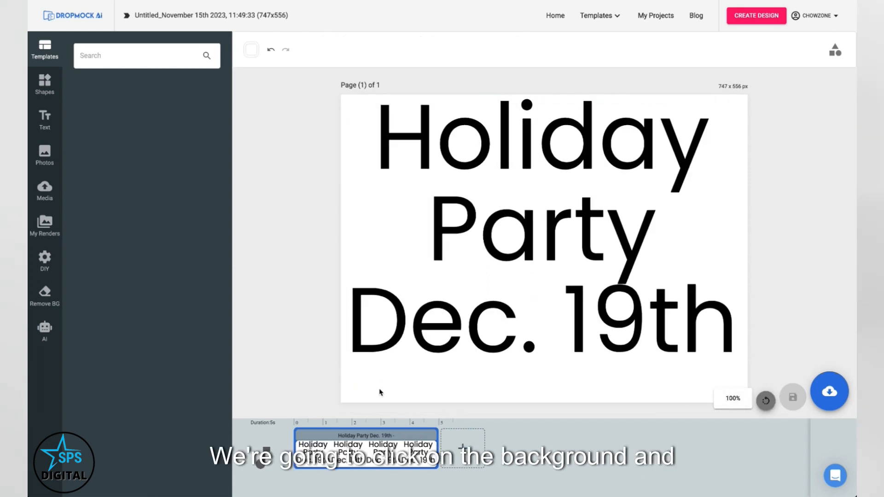
Step: Set the page background colour to red, #ff0000
{"action": "left_click", "coordinate": [251, 50]}
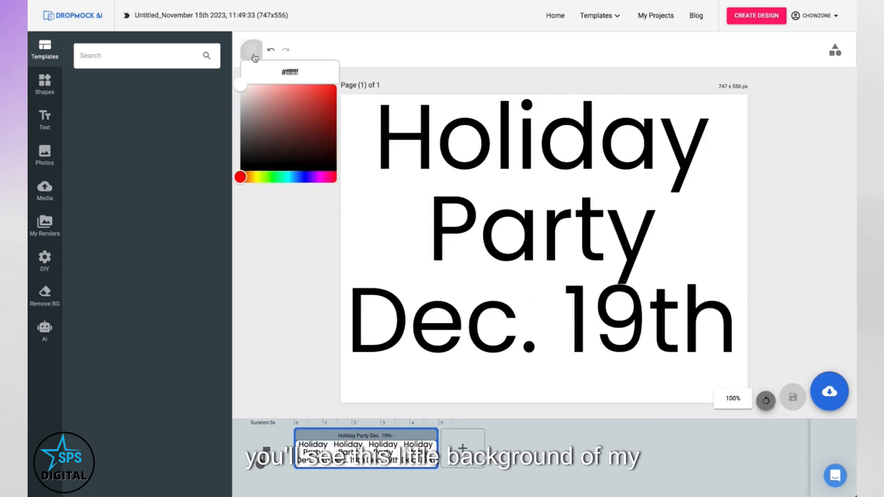
{"action": "left_click_drag", "start_coordinate": [242, 89], "coordinate": [339, 87]}
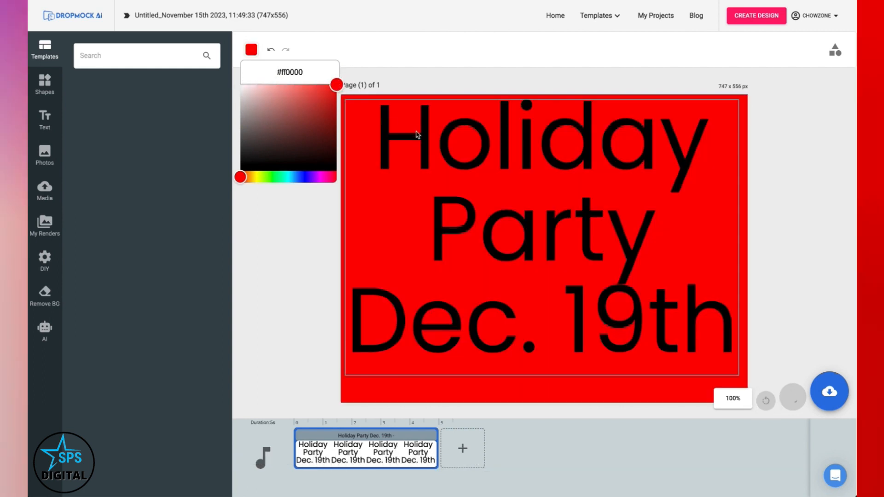
Step: Change the heading's text colour to white, #ffffff
{"action": "left_click", "coordinate": [423, 136]}
{"action": "mouse_move", "coordinate": [422, 136]}
{"action": "left_mouse_down"}
{"action": "mouse_move", "coordinate": [424, 152]}
{"action": "mouse_move", "coordinate": [419, 147]}
{"action": "left_mouse_up"}
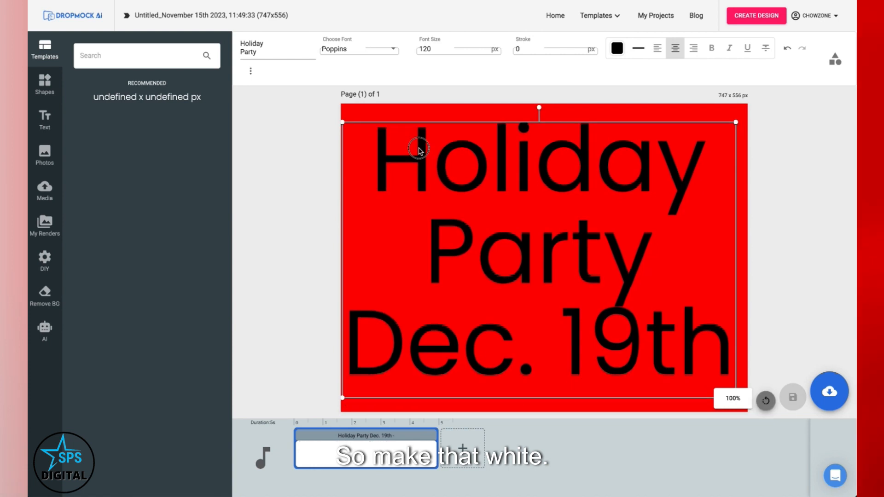
{"action": "left_click", "coordinate": [624, 48]}
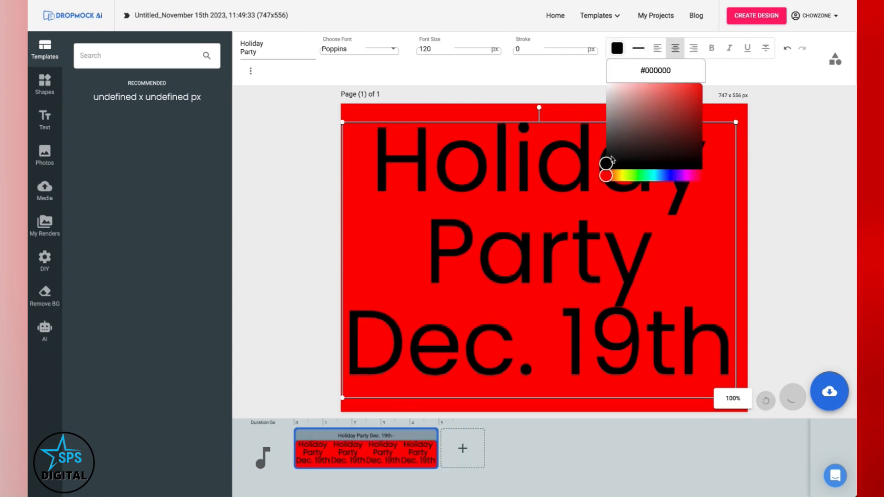
{"action": "left_click", "coordinate": [606, 86]}
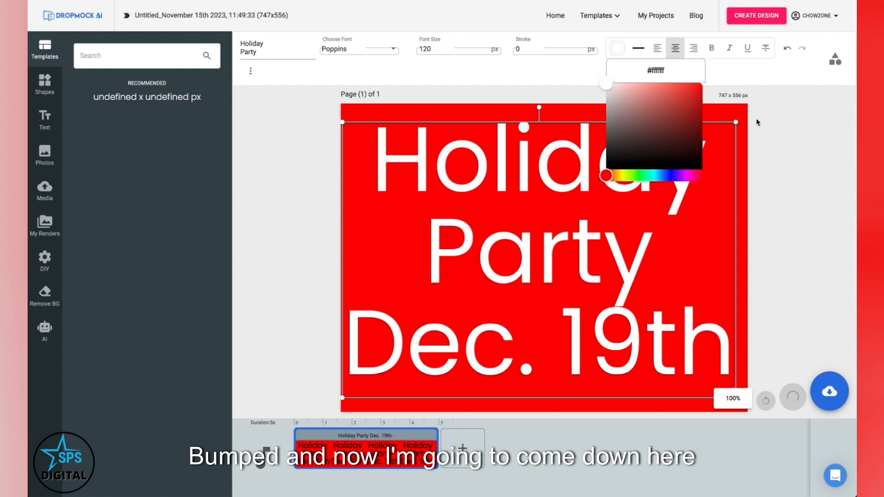
{"action": "left_click", "coordinate": [757, 122]}
Step: Save the Holiday Party design as a project
{"action": "left_click", "coordinate": [837, 397]}
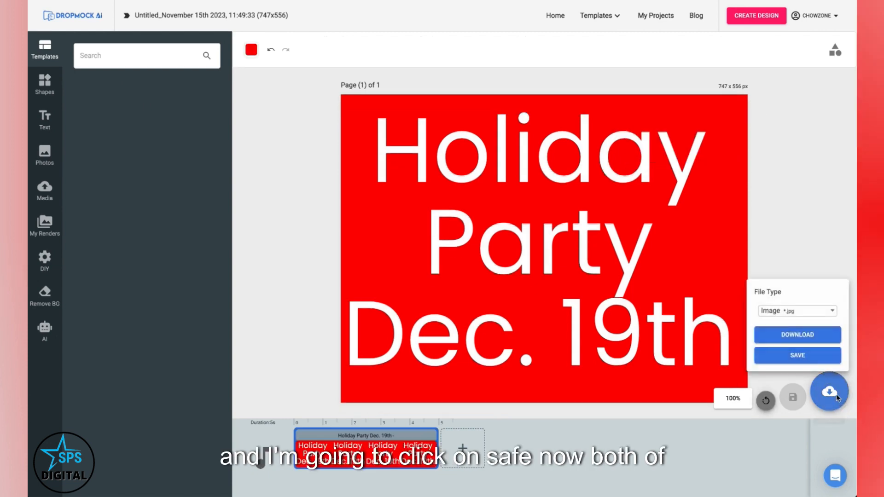
{"action": "left_click", "coordinate": [813, 357]}
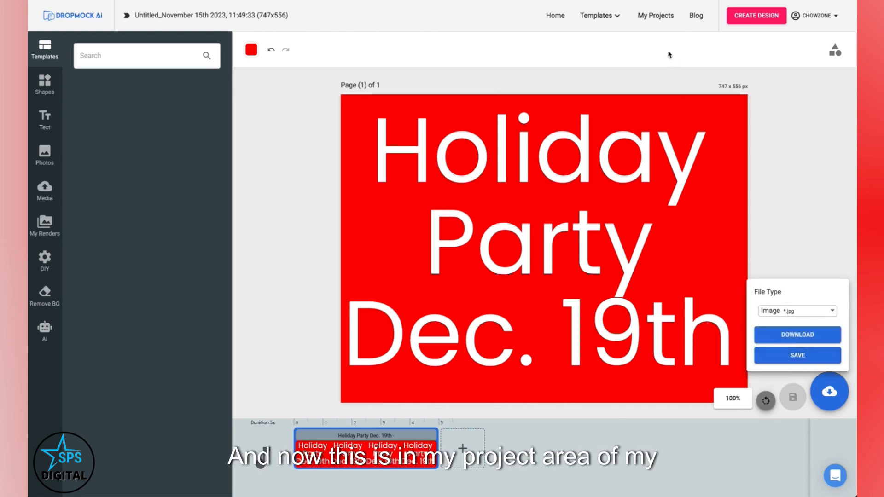
Step: Open the School Holiday Party project from the published projects for modification
{"action": "left_click", "coordinate": [662, 16]}
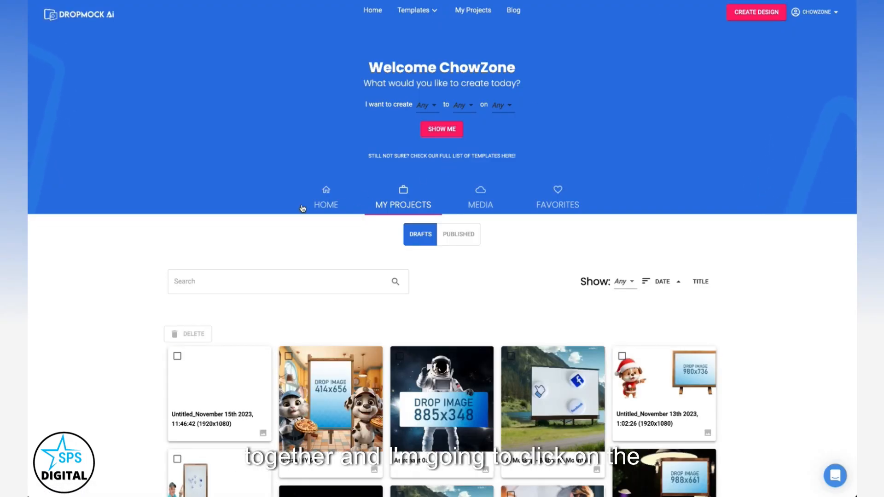
{"action": "left_click", "coordinate": [459, 234]}
{"action": "left_click", "coordinate": [372, 362]}
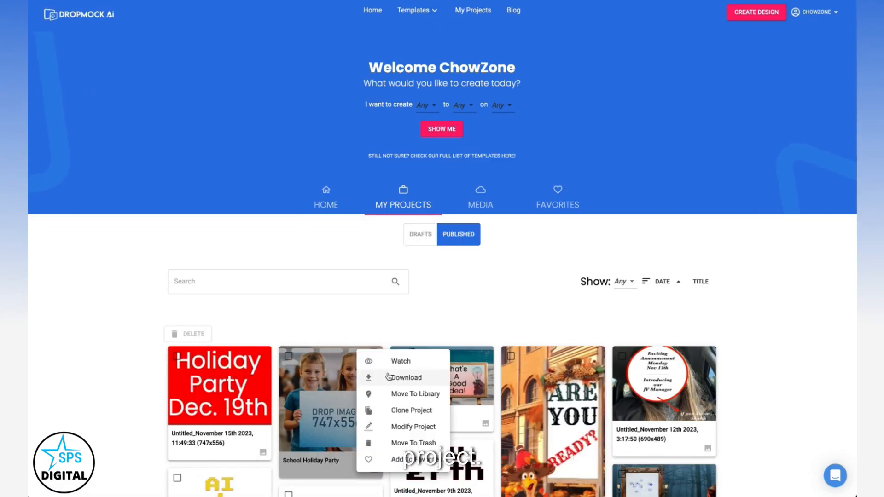
{"action": "left_click", "coordinate": [399, 427]}
Step: Place the Holiday Party Dec. 19th render from My Renders into the sign's drop image area
{"action": "left_click", "coordinate": [510, 313]}
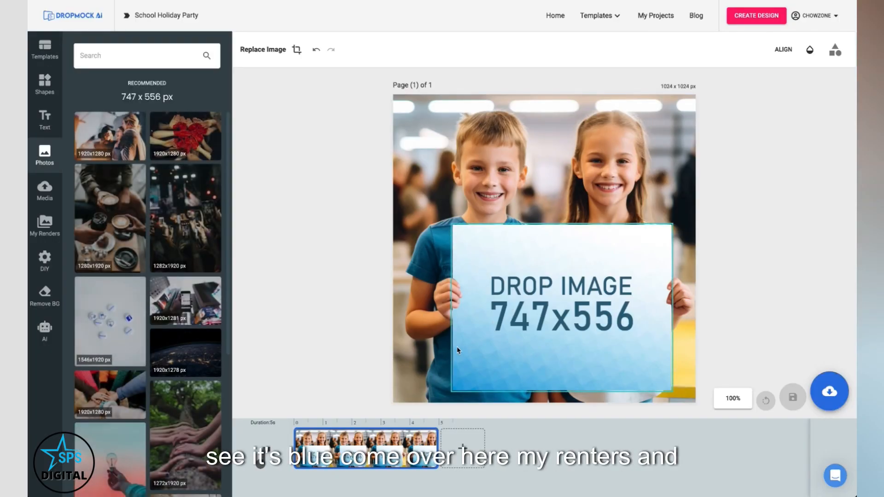
{"action": "left_click", "coordinate": [46, 228]}
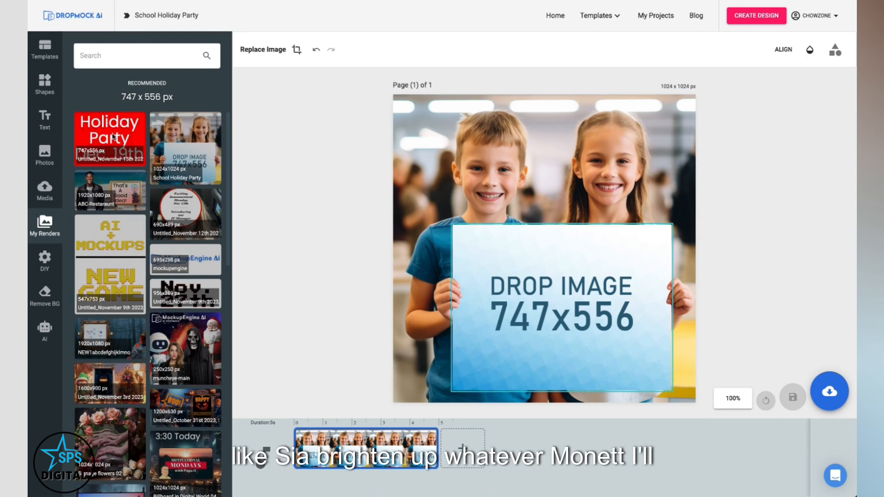
{"action": "left_click", "coordinate": [113, 137]}
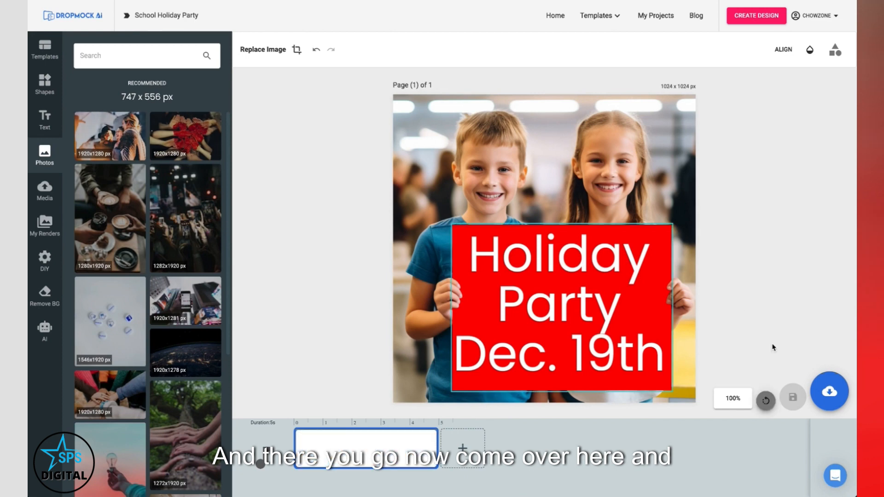
Step: Download the finished sign mockup as a JPG image
{"action": "left_click", "coordinate": [819, 385]}
{"action": "left_click", "coordinate": [797, 334]}
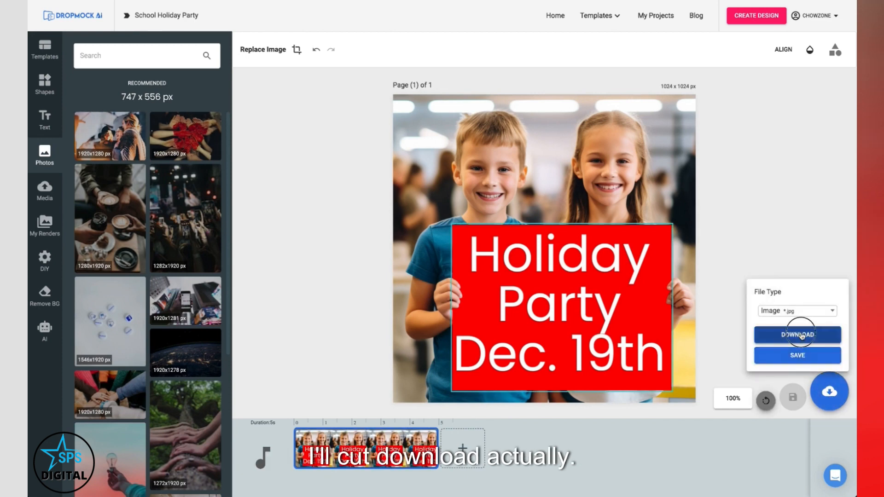
{"action": "left_click", "coordinate": [633, 255]}
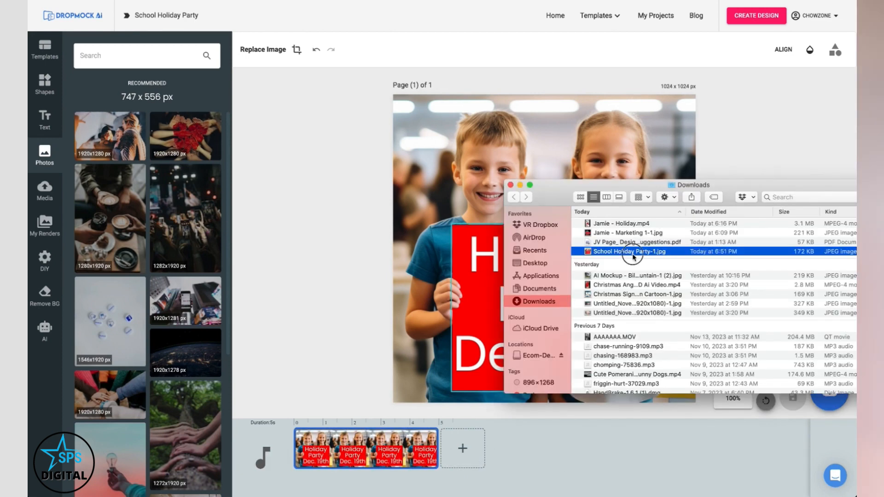
{"action": "double_click", "coordinate": [633, 256]}
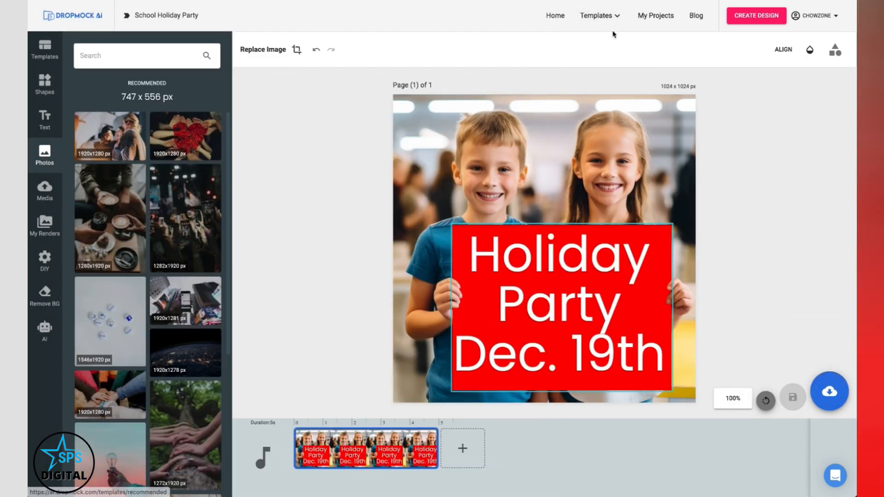
Step: Filter the templates to video and customize the Christmas Penguin 3D AI Video template
{"action": "left_click", "coordinate": [616, 17]}
{"action": "left_click", "coordinate": [578, 180]}
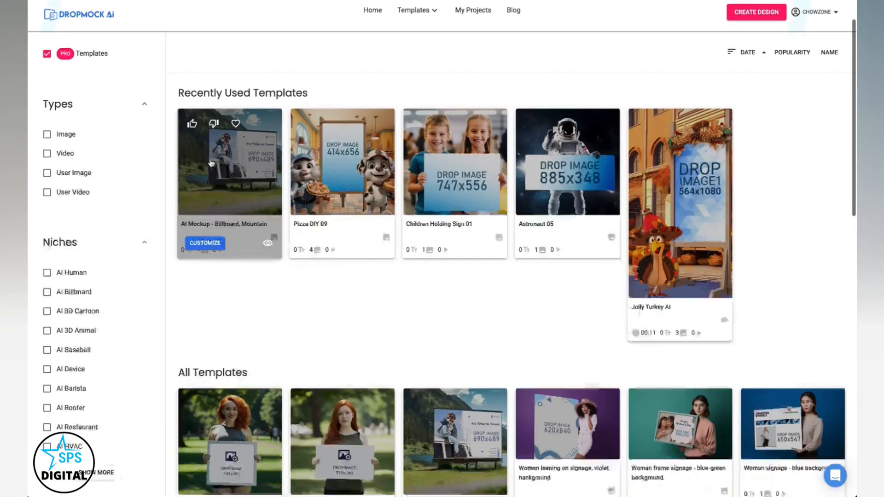
{"action": "scroll", "coordinate": [211, 162], "scroll_direction": "down", "scroll_amount": 4}
{"action": "scroll", "coordinate": [211, 164], "scroll_direction": "up", "scroll_amount": 5}
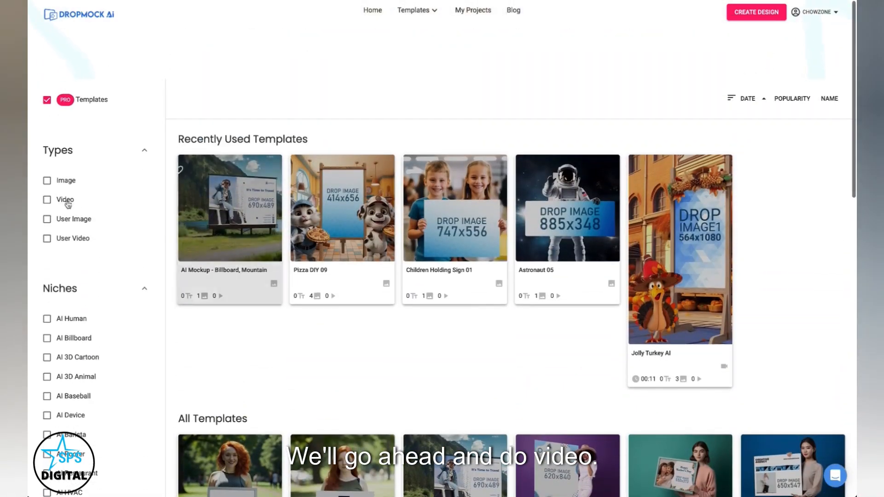
{"action": "left_click", "coordinate": [46, 201]}
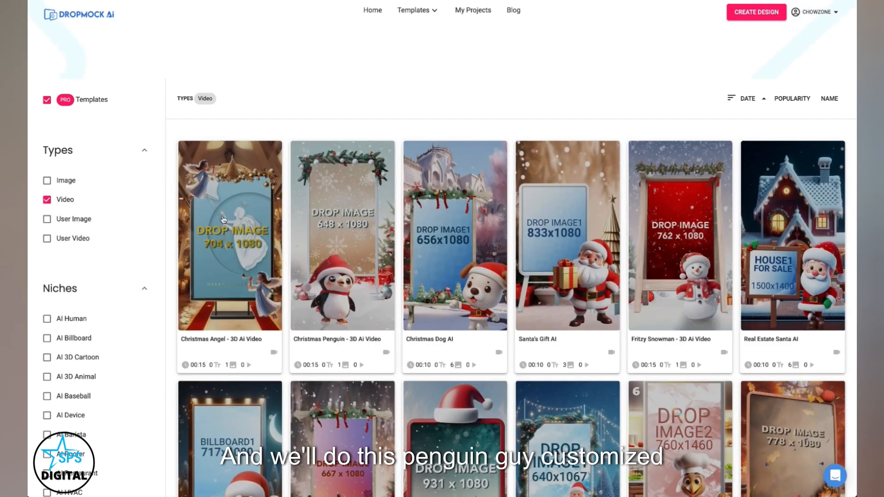
{"action": "mouse_move", "coordinate": [322, 361]}
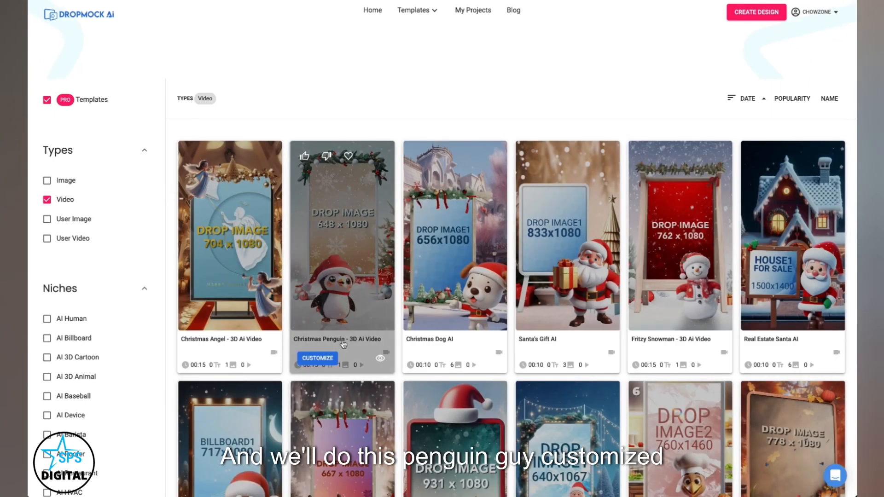
{"action": "left_click", "coordinate": [317, 358]}
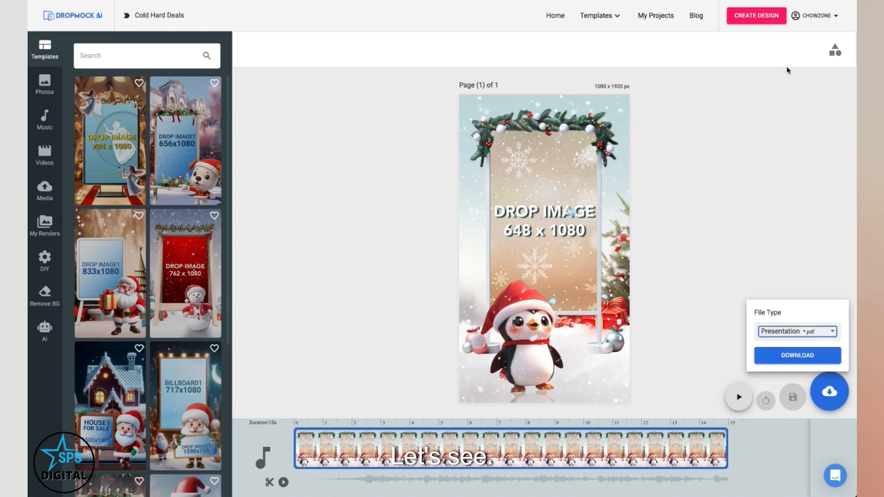
Step: Create a custom design of 648 by 1080 px
{"action": "left_click", "coordinate": [746, 93]}
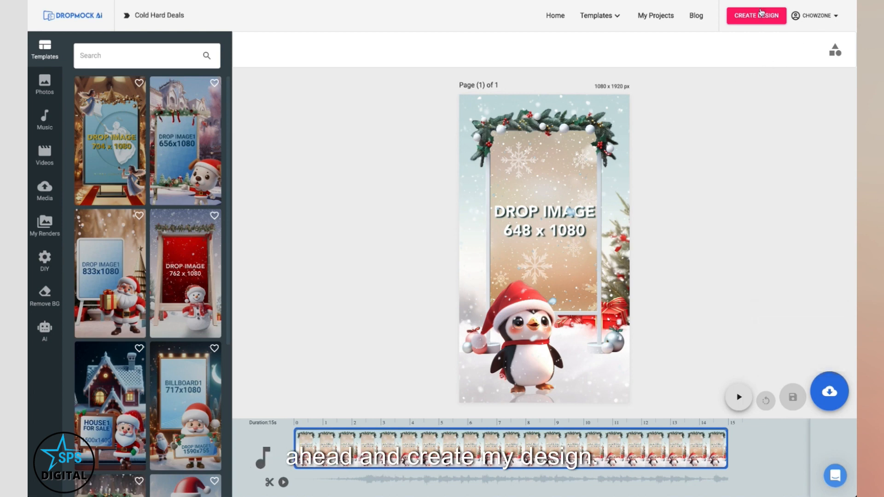
{"action": "left_click", "coordinate": [756, 16]}
{"action": "double_click", "coordinate": [686, 59]}
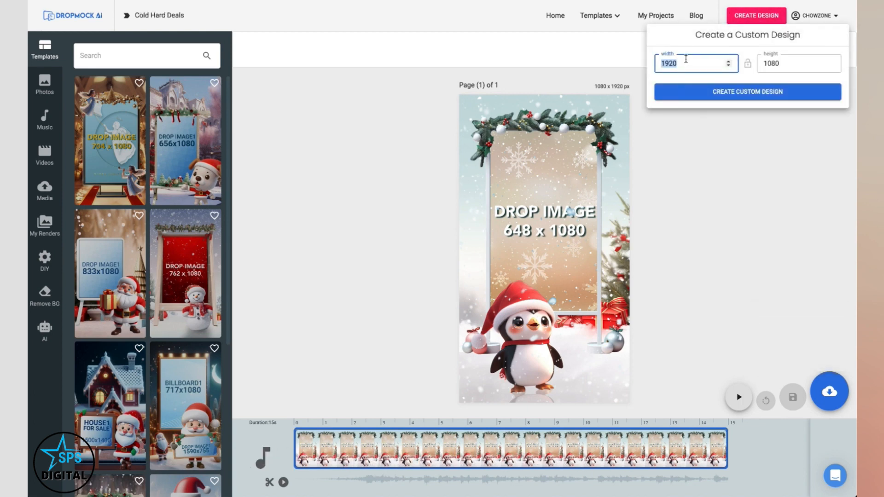
{"action": "type", "text": "648"}
{"action": "key", "text": "Tab"}
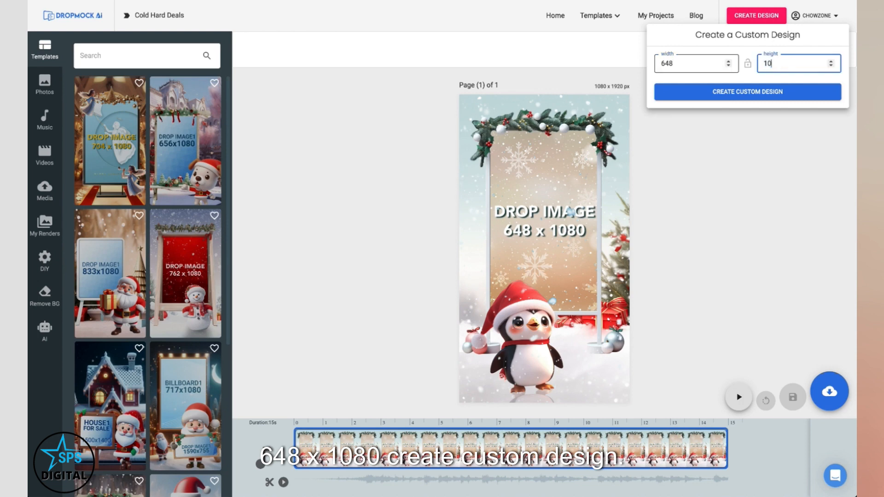
{"action": "left_click", "coordinate": [728, 92]}
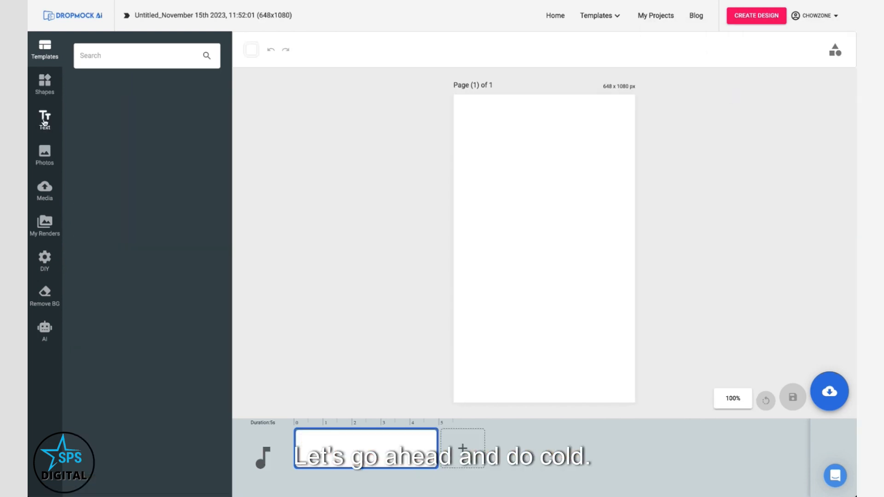
Step: Add a red, centre-aligned Cold Hard Deal$ heading and enlarge it across the top of the page
{"action": "left_click", "coordinate": [45, 119]}
{"action": "type", "text": "Cold Hard Deal$"}
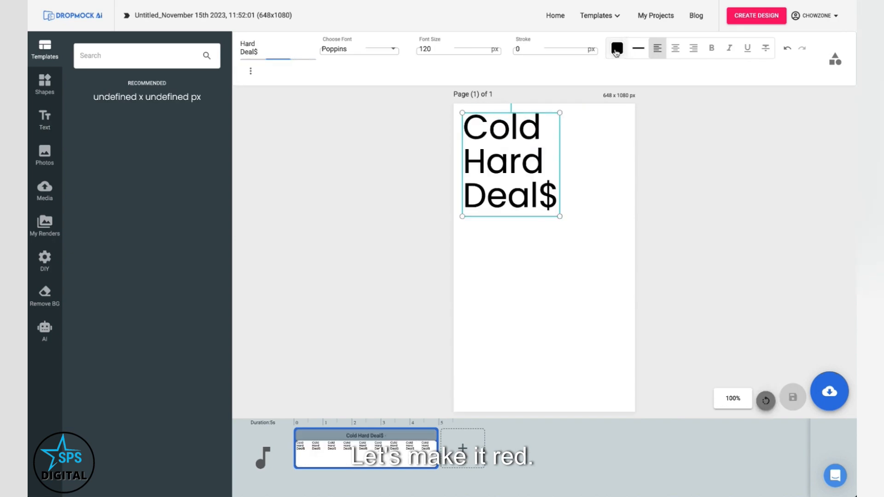
{"action": "left_click", "coordinate": [616, 48]}
{"action": "left_click", "coordinate": [698, 93]}
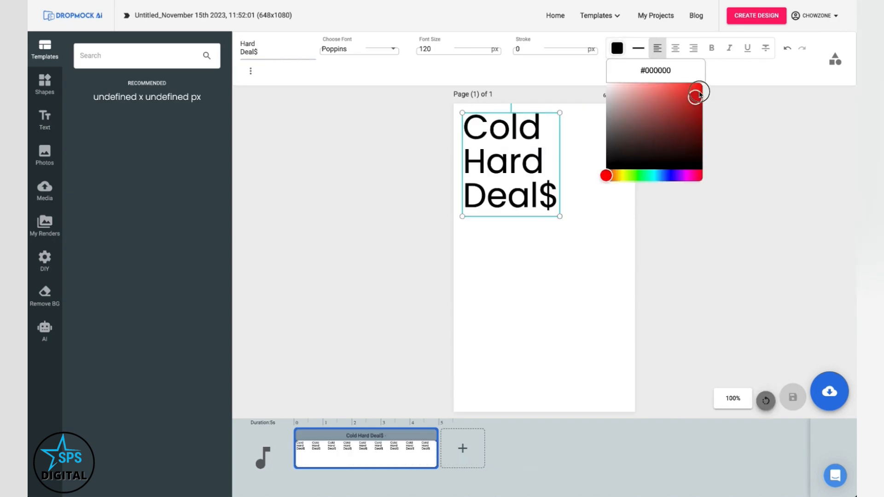
{"action": "left_click", "coordinate": [676, 48]}
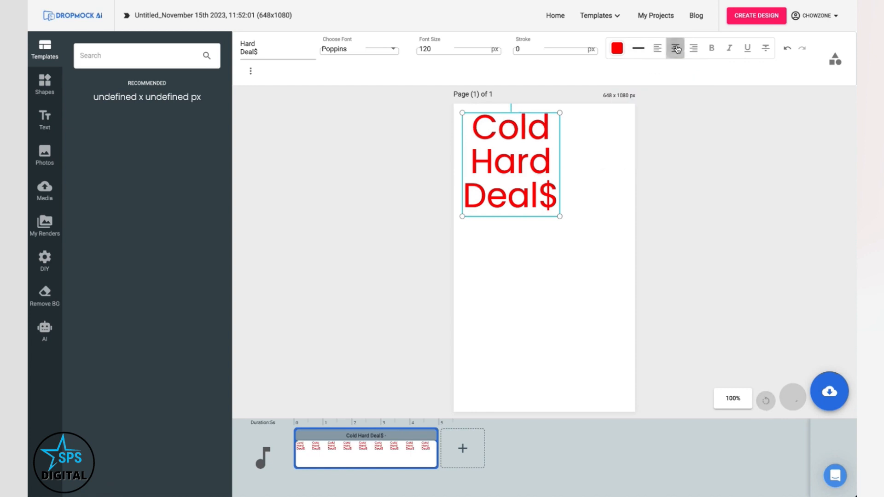
{"action": "left_click_drag", "start_coordinate": [560, 218], "coordinate": [620, 253]}
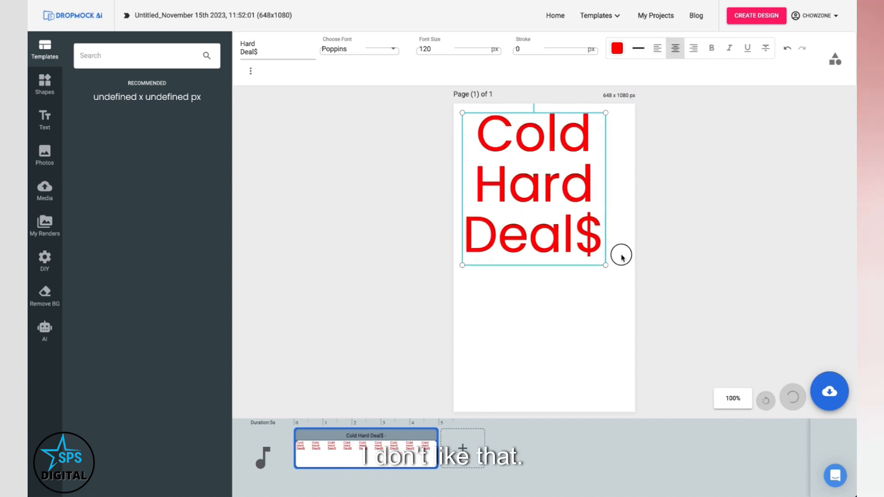
{"action": "left_click", "coordinate": [402, 238]}
Step: Add a square shape, stretch it to fill the lower part of the page, and colour it red
{"action": "left_click", "coordinate": [44, 82]}
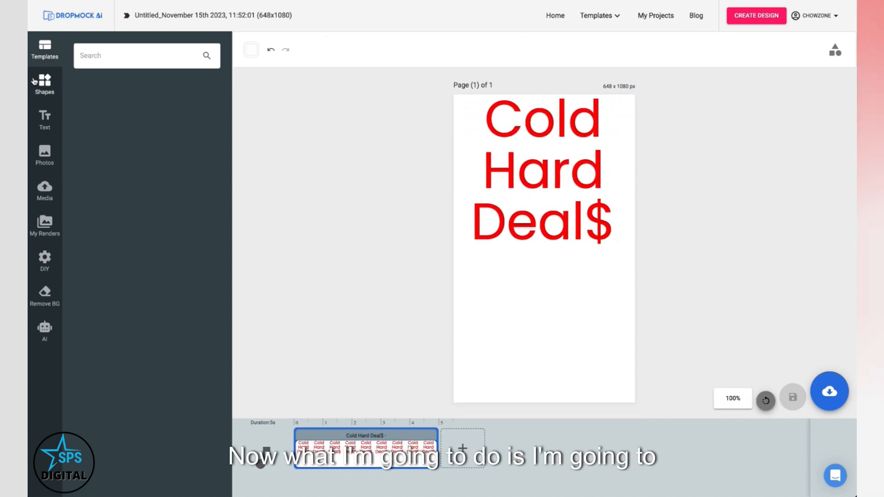
{"action": "left_click_drag", "start_coordinate": [93, 110], "coordinate": [482, 276]}
{"action": "left_click_drag", "start_coordinate": [477, 179], "coordinate": [485, 331]}
{"action": "left_click_drag", "start_coordinate": [545, 292], "coordinate": [636, 294]}
{"action": "left_click_drag", "start_coordinate": [546, 339], "coordinate": [547, 419]}
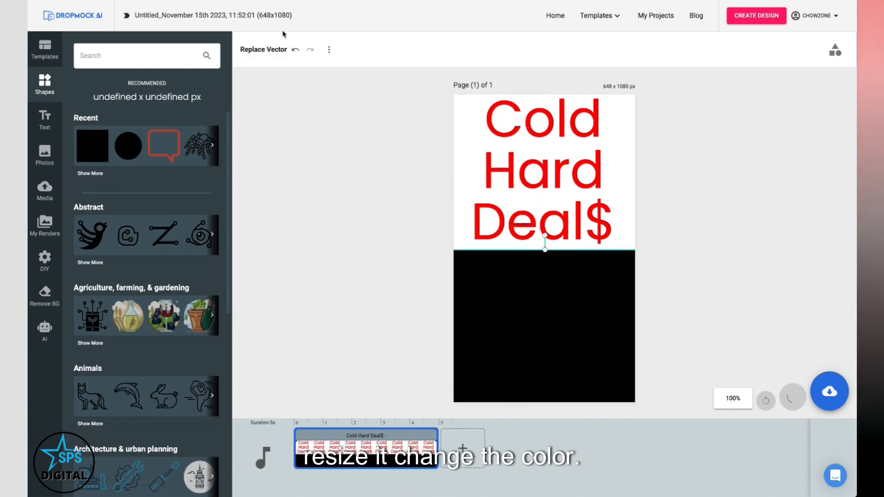
{"action": "left_click", "coordinate": [299, 50]}
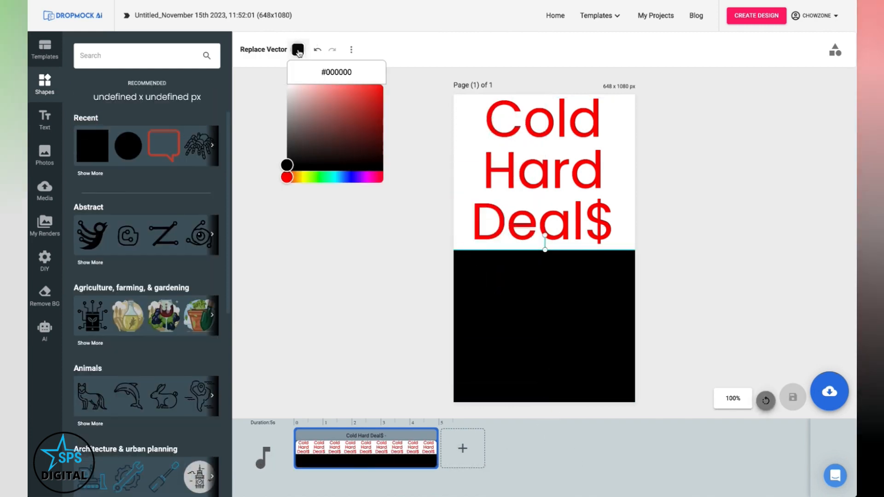
{"action": "left_click_drag", "start_coordinate": [290, 168], "coordinate": [384, 87]}
Step: Add white, centre-aligned Buy One Get One FREE text over the red area
{"action": "left_click", "coordinate": [45, 118]}
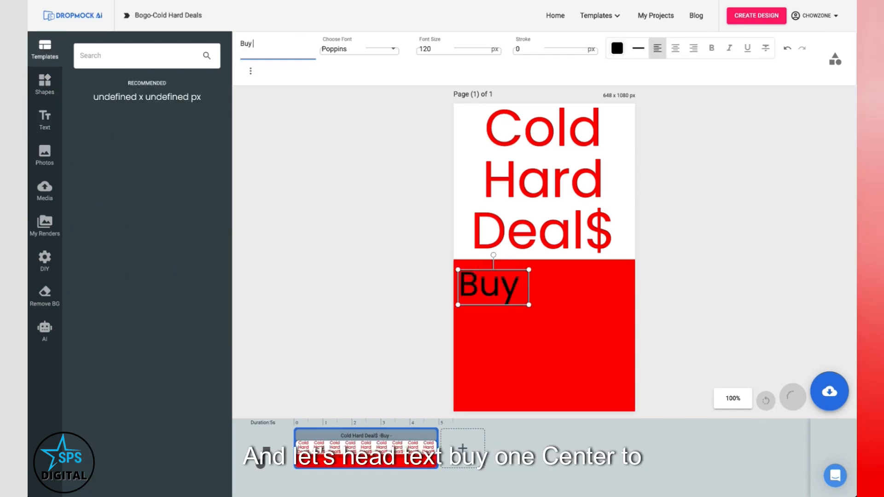
{"action": "type", "text": "One"}
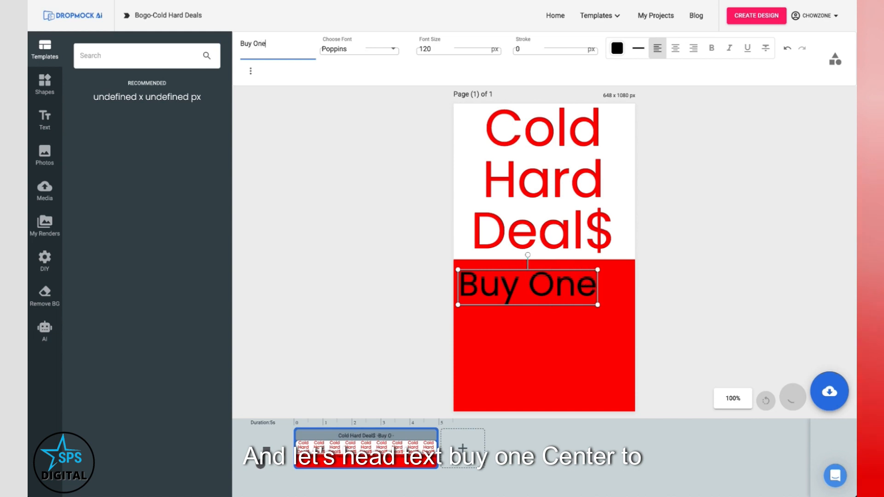
{"action": "left_click", "coordinate": [675, 48]}
{"action": "left_click", "coordinate": [617, 48]}
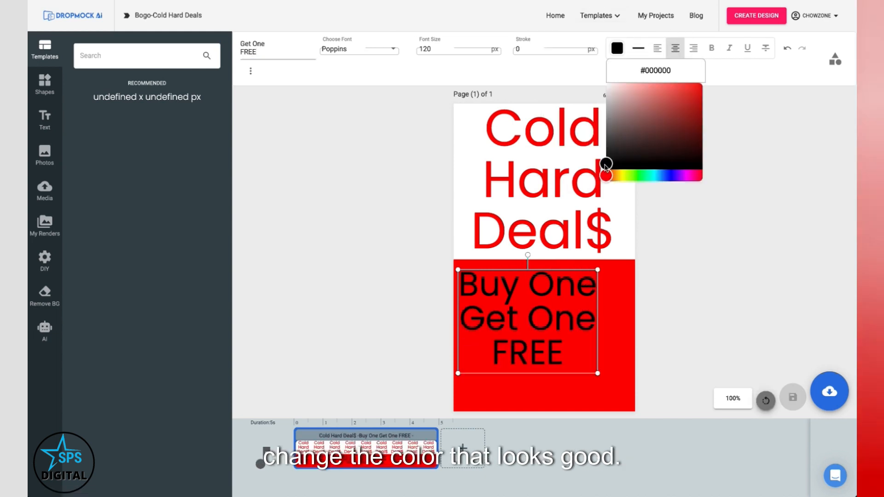
{"action": "left_click_drag", "start_coordinate": [605, 167], "coordinate": [605, 82]}
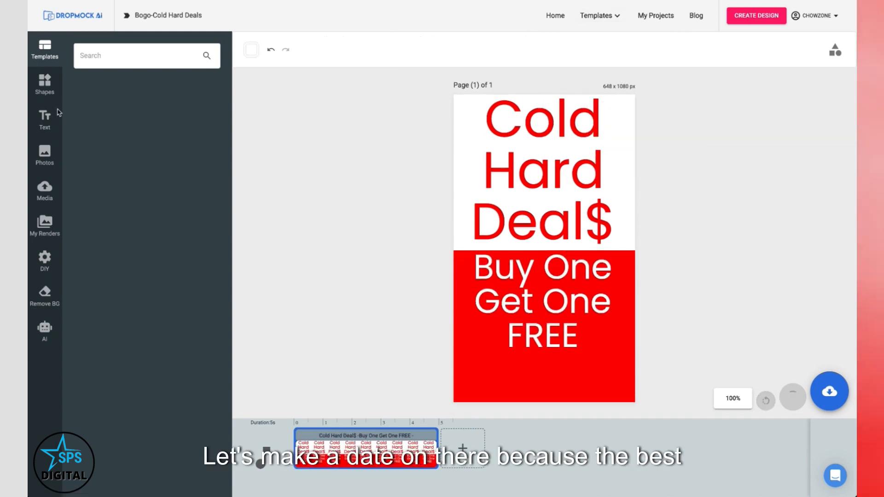
Step: Add a heading reading Dec. 19th at the bottom of the red area
{"action": "left_click", "coordinate": [40, 116]}
{"action": "left_click", "coordinate": [96, 97]}
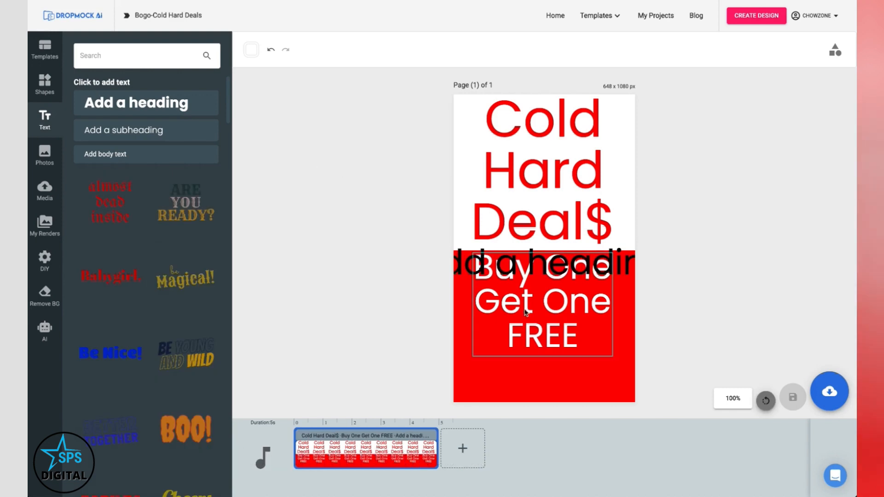
{"action": "left_click_drag", "start_coordinate": [510, 269], "coordinate": [550, 385]}
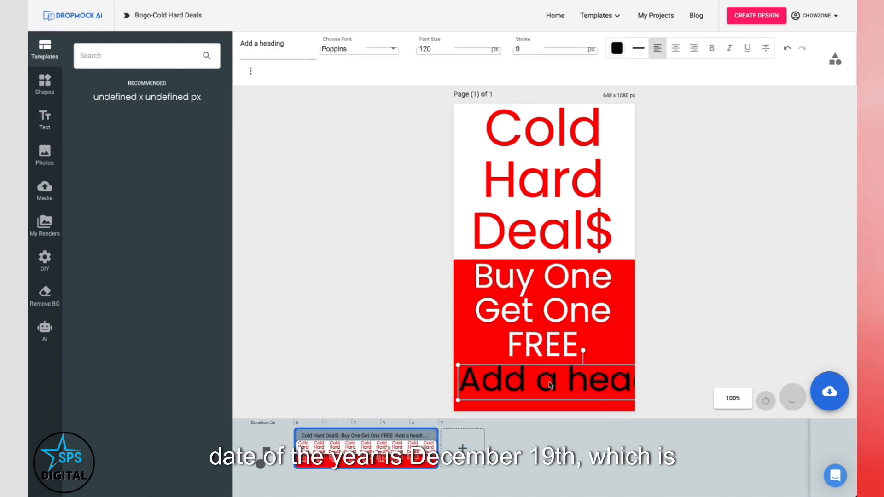
{"action": "double_click", "coordinate": [276, 43]}
{"action": "type", "text": "Dec. 19th"}
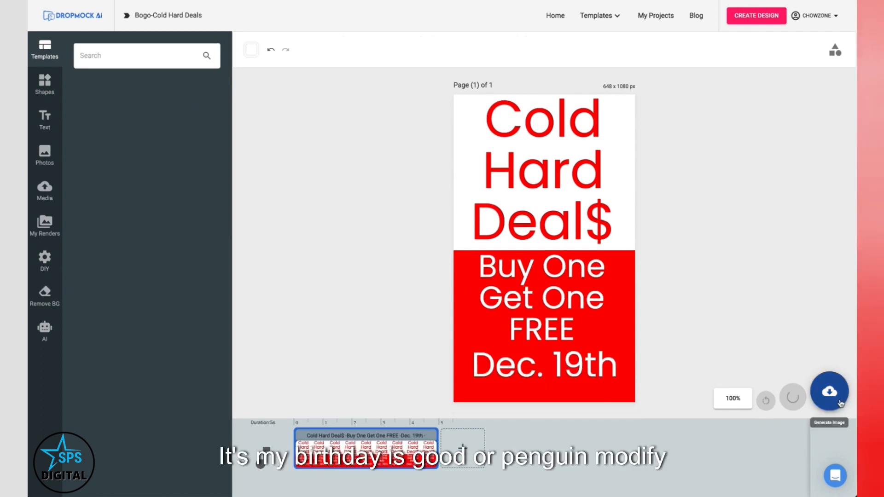
Step: Save the Bogo-Cold Hard Deals design
{"action": "left_click", "coordinate": [836, 396]}
{"action": "left_click", "coordinate": [768, 389]}
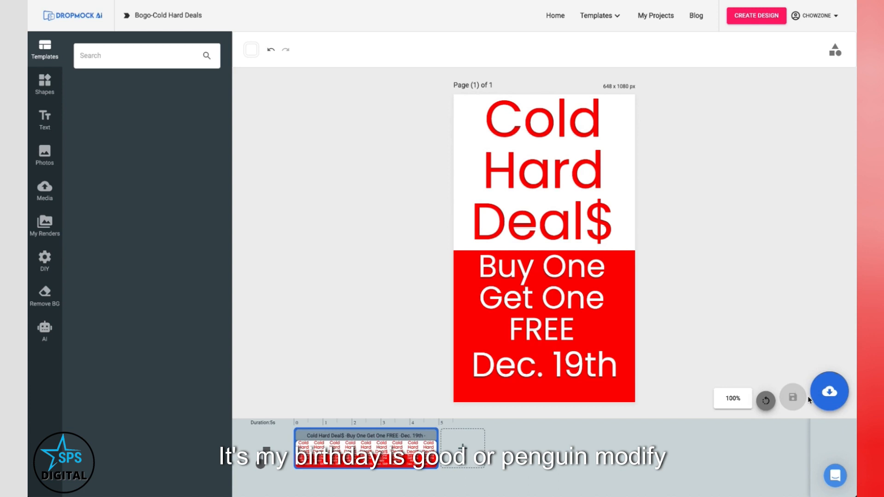
{"action": "left_click", "coordinate": [827, 394]}
{"action": "left_click", "coordinate": [809, 358]}
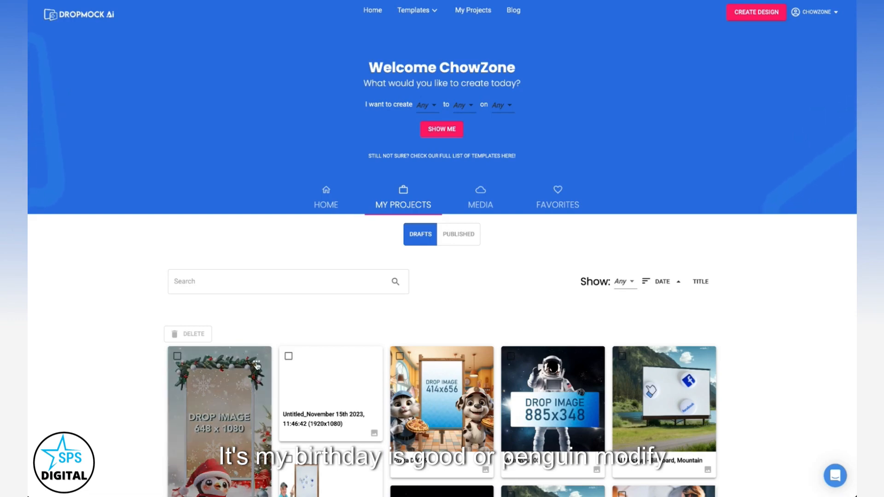
Step: Open the Cold Hard Deals penguin draft and place the Cold Hard Deals render into its drop image area
{"action": "left_click", "coordinate": [257, 365]}
{"action": "left_click", "coordinate": [286, 361]}
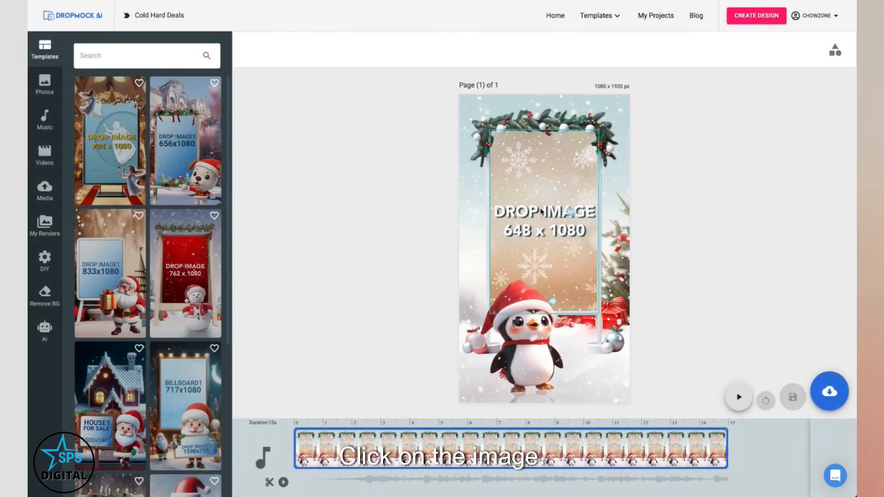
{"action": "left_click", "coordinate": [533, 147]}
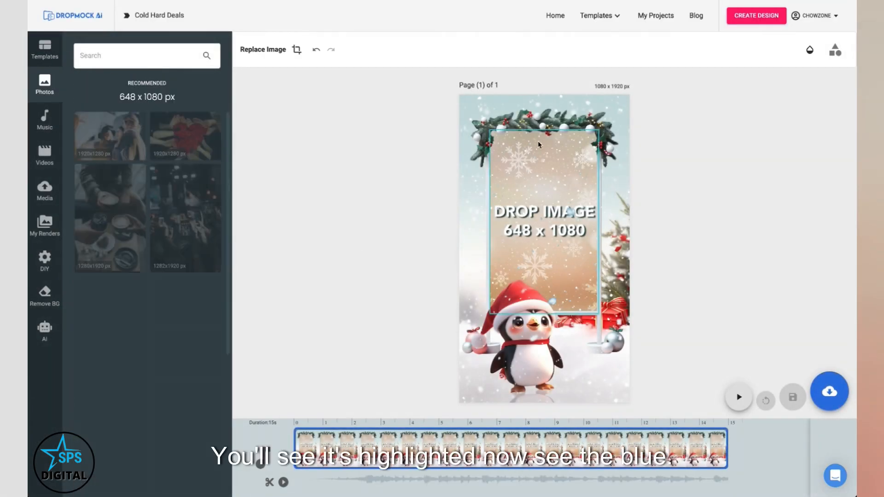
{"action": "left_click", "coordinate": [45, 225]}
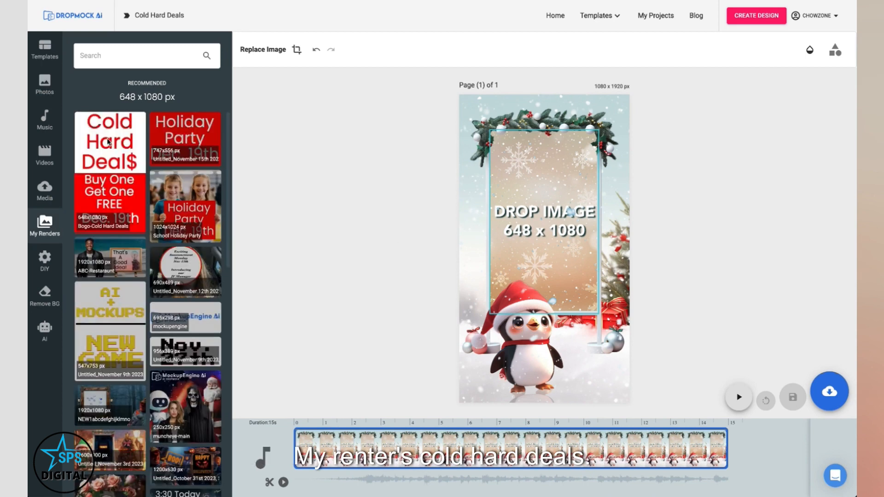
{"action": "left_click", "coordinate": [109, 142]}
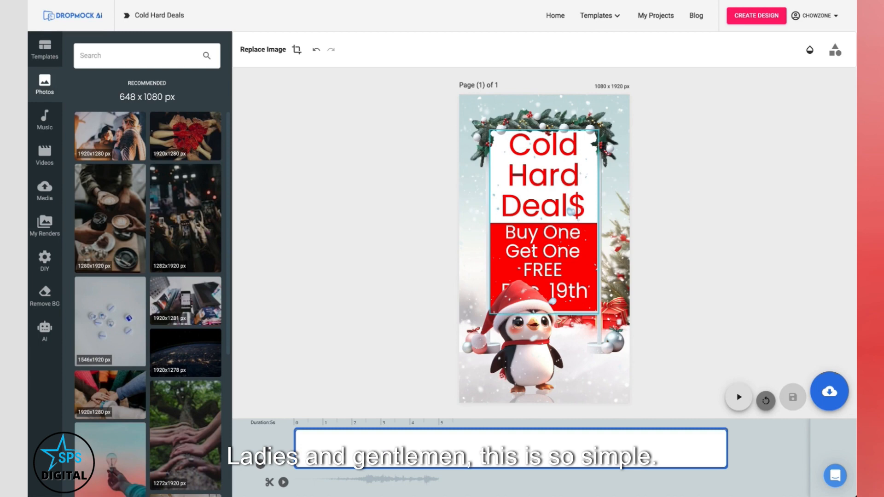
Step: Download the penguin mockup as an MP4 video
{"action": "left_click", "coordinate": [830, 392]}
{"action": "left_click", "coordinate": [827, 333]}
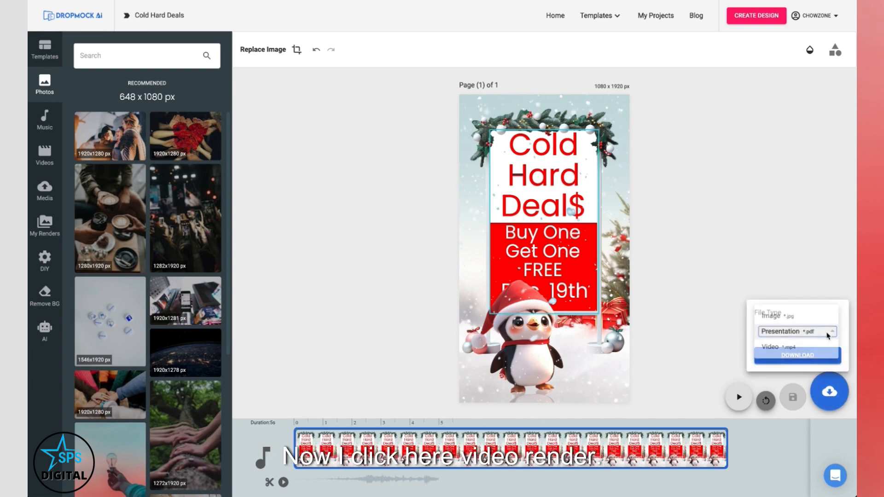
{"action": "left_click", "coordinate": [777, 346]}
{"action": "left_click", "coordinate": [798, 357]}
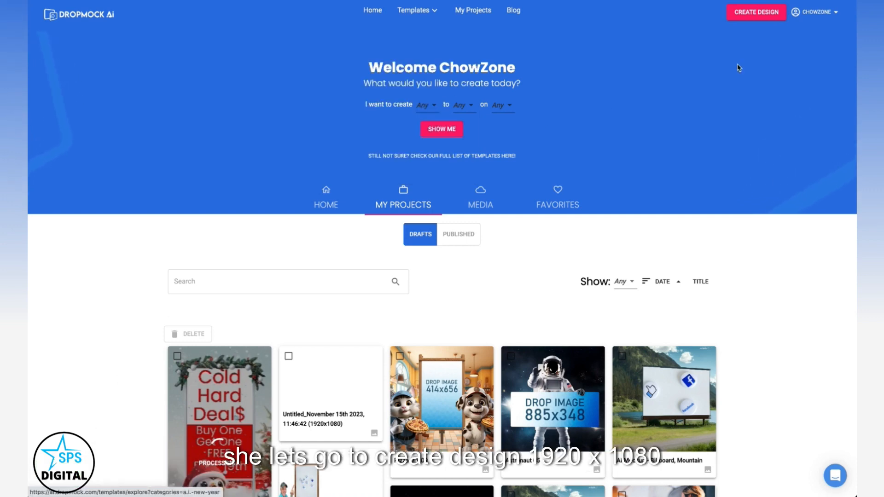
Step: Create a new 1920 x 1080 design and generate AI images from the prompt white sandy beach with the ocean on a sunny day
{"action": "left_click", "coordinate": [753, 18]}
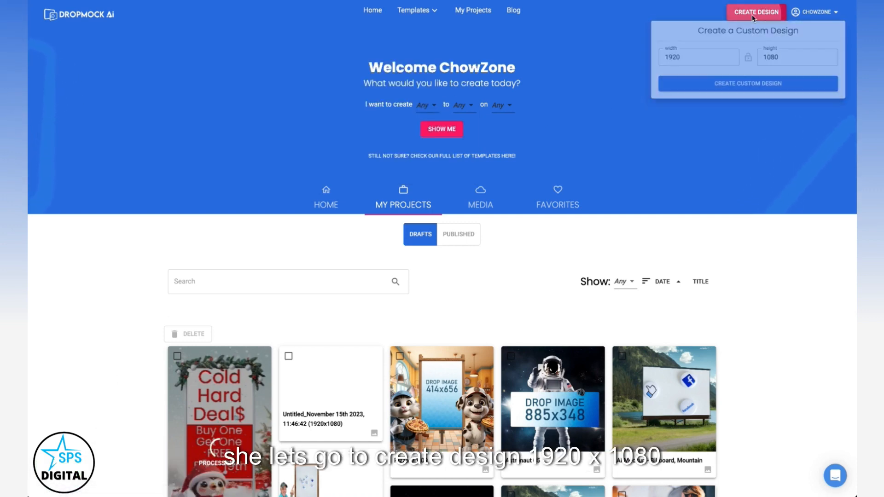
{"action": "left_click", "coordinate": [747, 89]}
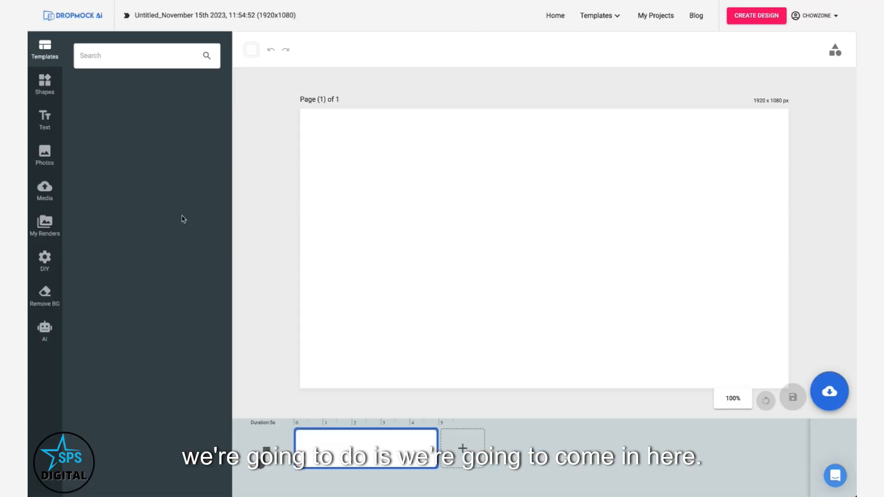
{"action": "left_click", "coordinate": [45, 335]}
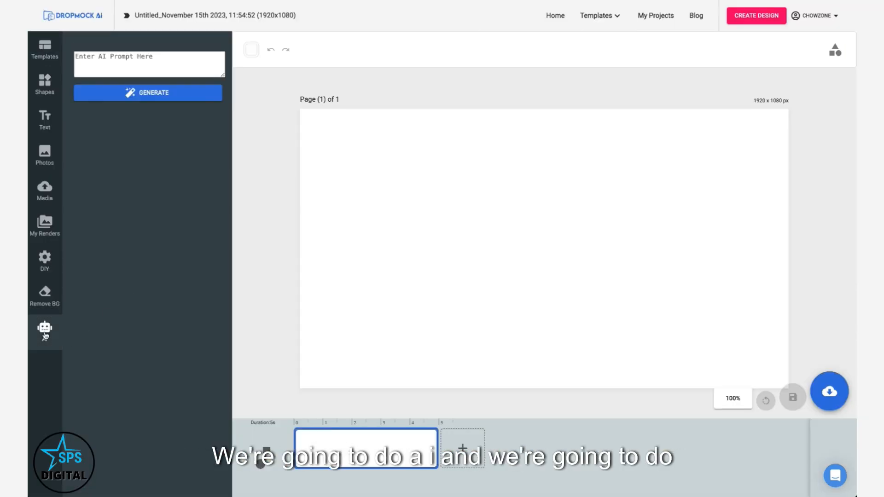
{"action": "left_click", "coordinate": [96, 61]}
{"action": "type", "text": "whi"}
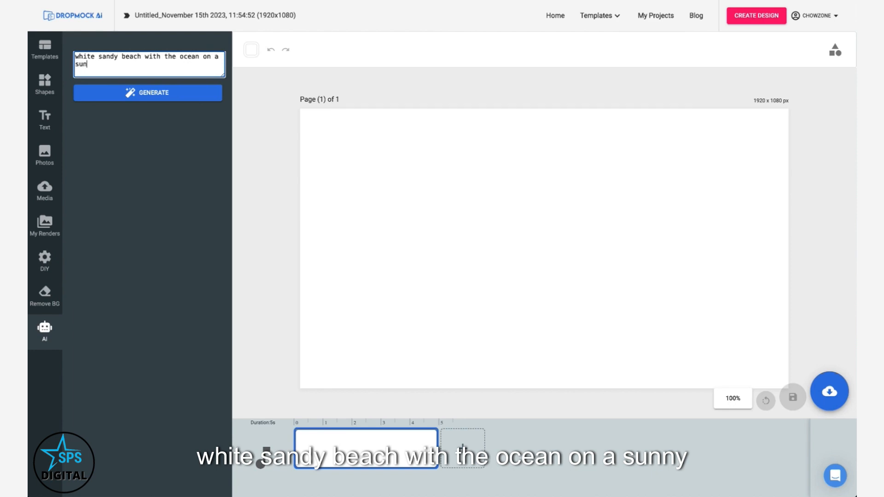
{"action": "type", "text": "ny day"}
{"action": "left_click", "coordinate": [156, 93]}
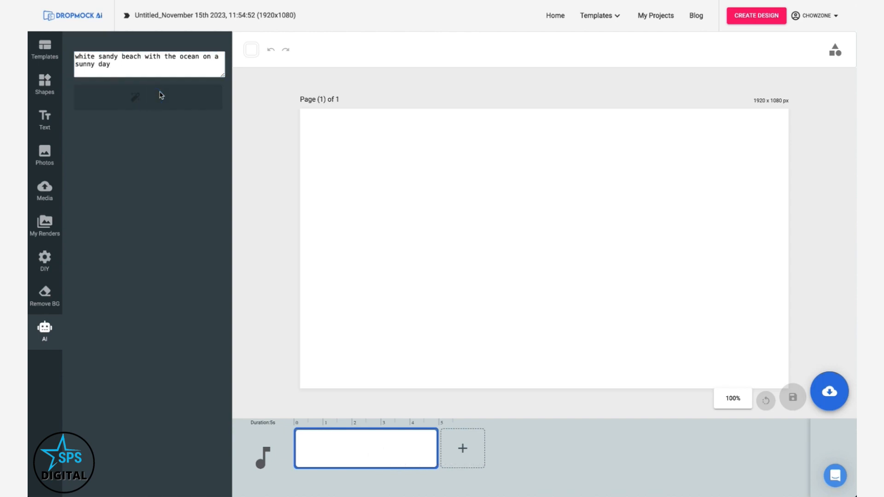
Step: Save all the generated beach images to media
{"action": "scroll", "coordinate": [184, 141], "scroll_direction": "down", "scroll_amount": 6}
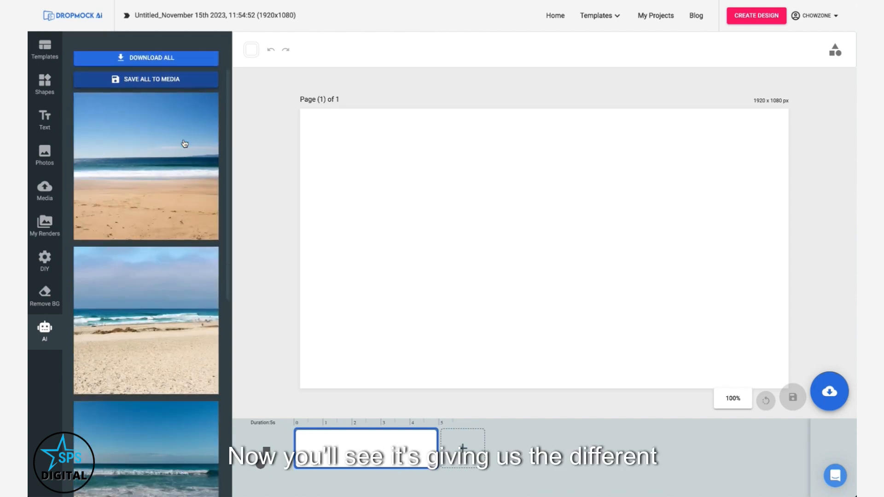
{"action": "scroll", "coordinate": [183, 143], "scroll_direction": "up", "scroll_amount": 6}
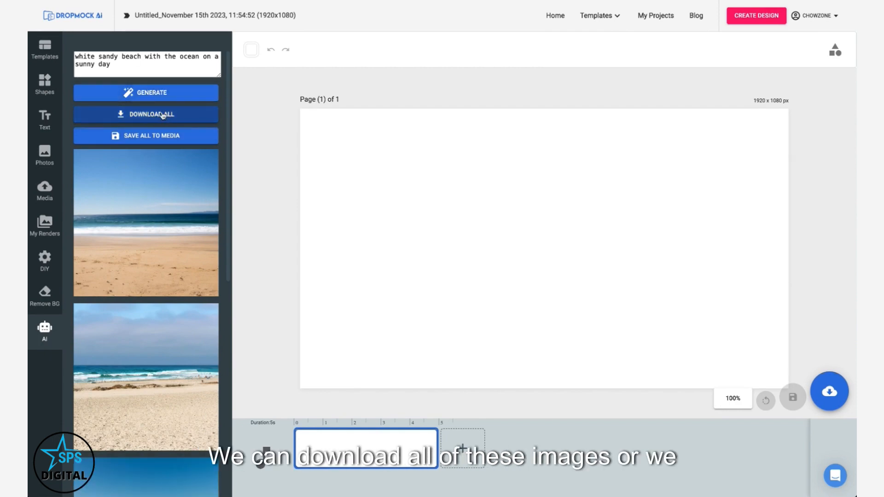
{"action": "left_click", "coordinate": [146, 137]}
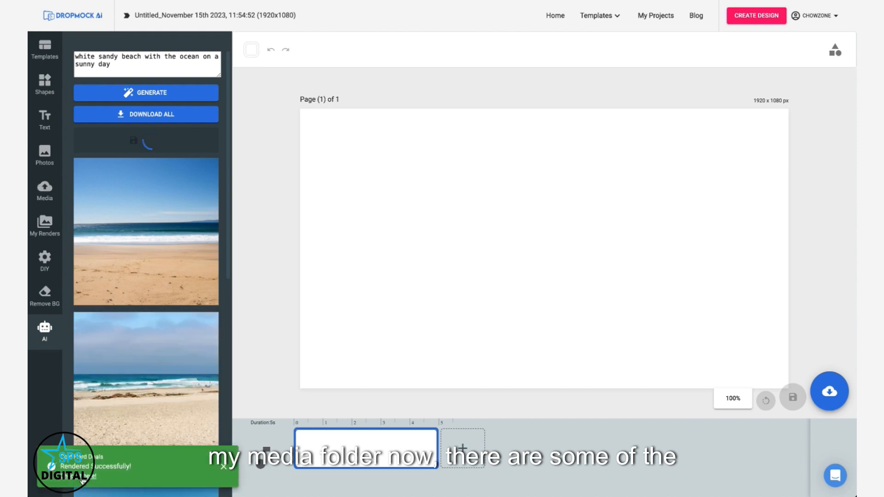
Step: Customize the second beach image onto the canvas and enlarge it to fill the whole page
{"action": "scroll", "coordinate": [98, 218], "scroll_direction": "down", "scroll_amount": 5}
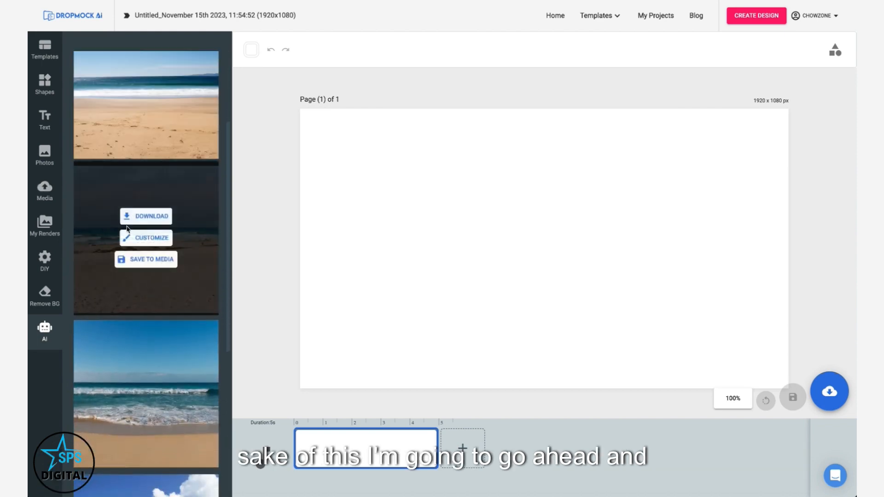
{"action": "left_click", "coordinate": [155, 238]}
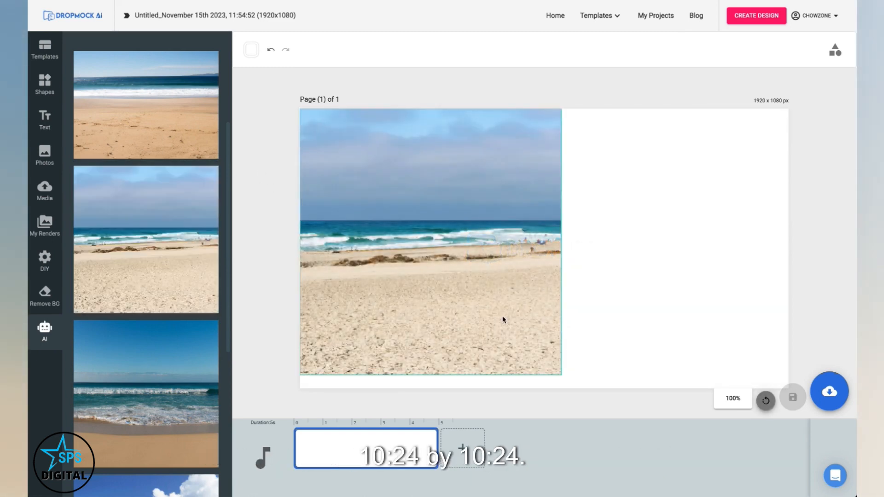
{"action": "left_click_drag", "start_coordinate": [498, 253], "coordinate": [486, 126]}
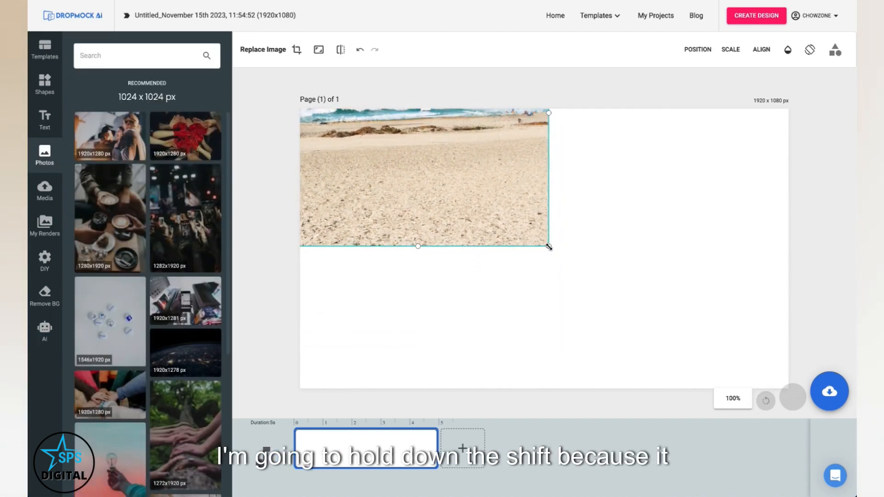
{"action": "left_click_drag", "start_coordinate": [549, 247], "coordinate": [822, 495]}
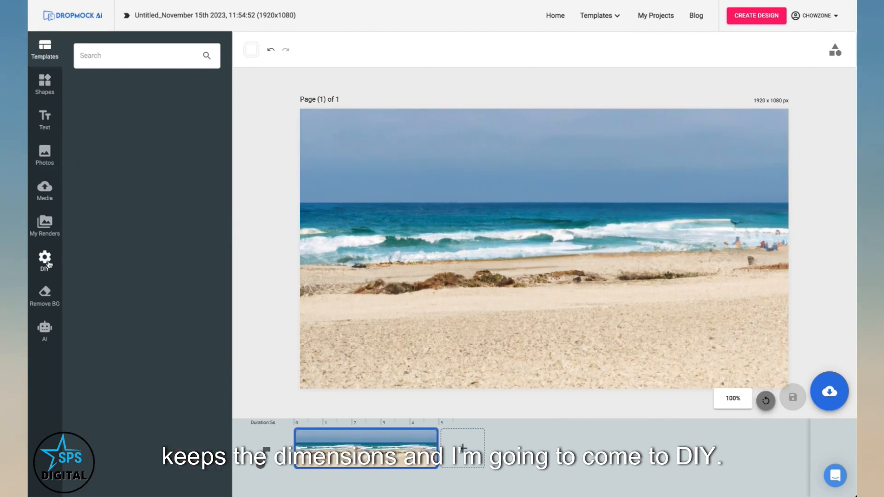
Step: Add the Sign-13 banner sign with a 547x753 drop image area from the DIY banners onto the beach scene
{"action": "left_click", "coordinate": [46, 261]}
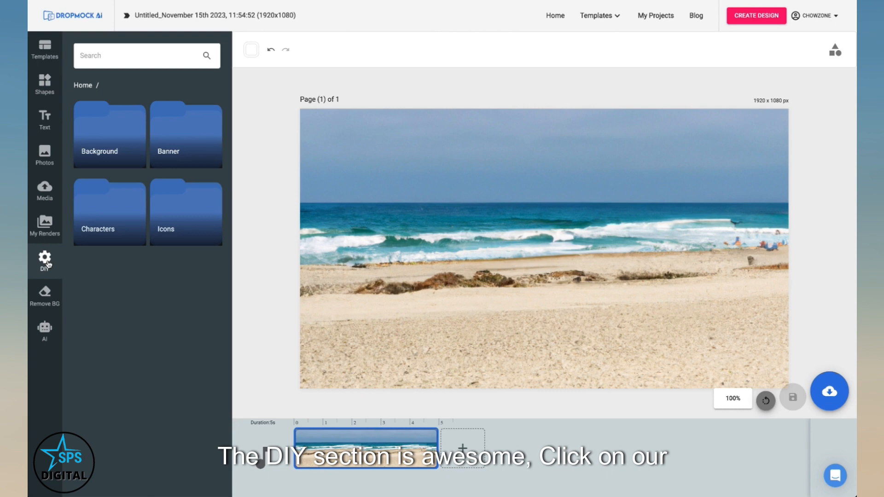
{"action": "left_click", "coordinate": [182, 129]}
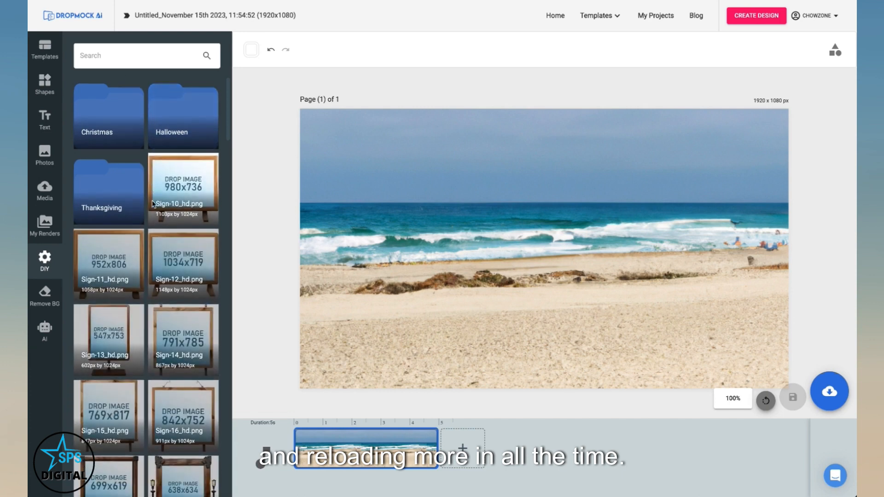
{"action": "scroll", "coordinate": [153, 204], "scroll_direction": "down", "scroll_amount": 4}
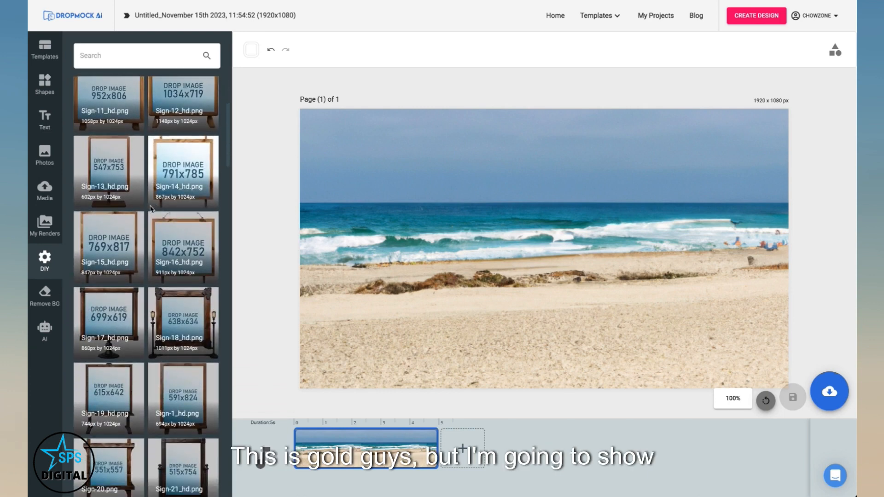
{"action": "left_click", "coordinate": [115, 173]}
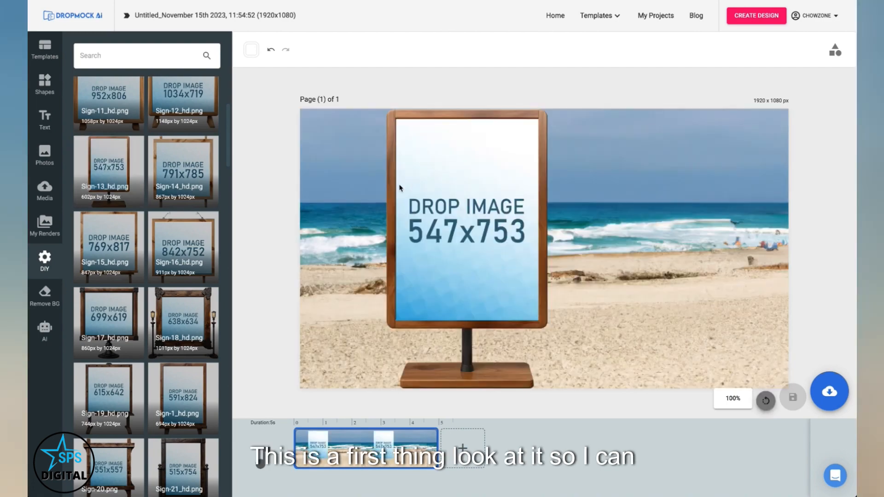
Step: Move the sign to the right side of the page and scale it to about the page height
{"action": "left_click_drag", "start_coordinate": [391, 189], "coordinate": [582, 196]}
{"action": "mouse_move", "coordinate": [576, 115]}
{"action": "left_mouse_down"}
{"action": "mouse_move", "coordinate": [695, 221]}
{"action": "mouse_move", "coordinate": [570, 127]}
{"action": "left_mouse_up"}
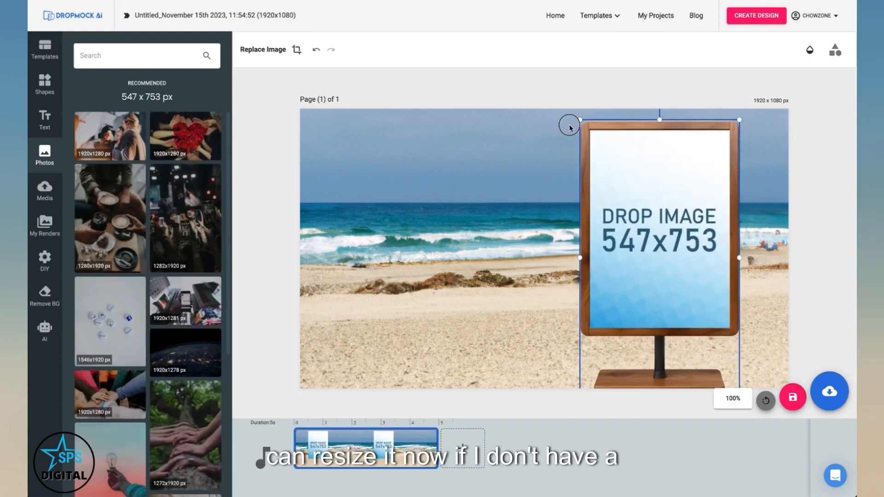
{"action": "mouse_move", "coordinate": [581, 120]}
{"action": "left_mouse_down"}
{"action": "mouse_move", "coordinate": [516, 195]}
{"action": "mouse_move", "coordinate": [663, 173]}
{"action": "mouse_move", "coordinate": [617, 123]}
{"action": "mouse_move", "coordinate": [566, 167]}
{"action": "mouse_move", "coordinate": [594, 122]}
{"action": "left_mouse_up"}
{"action": "left_click_drag", "start_coordinate": [596, 166], "coordinate": [617, 158]}
{"action": "left_click", "coordinate": [487, 204]}
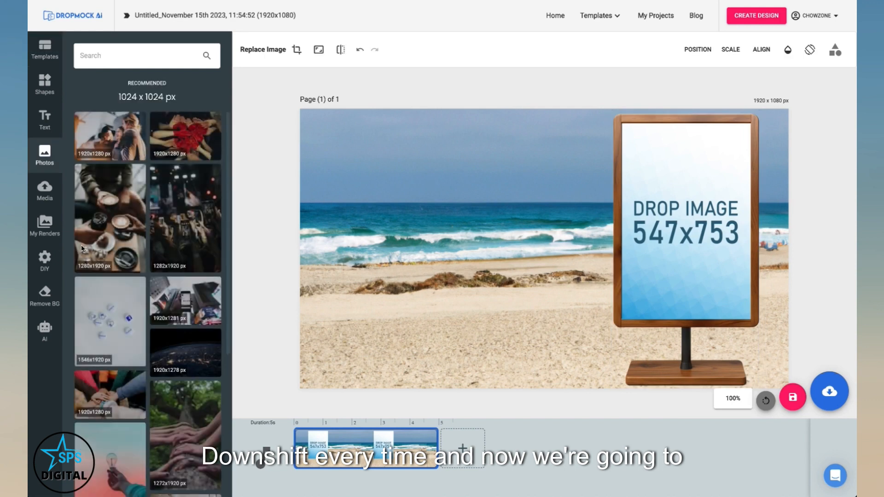
Step: Add the karate26 martial-arts couple from the DIY Characters folder to the left side of the beach scene
{"action": "left_click", "coordinate": [48, 273]}
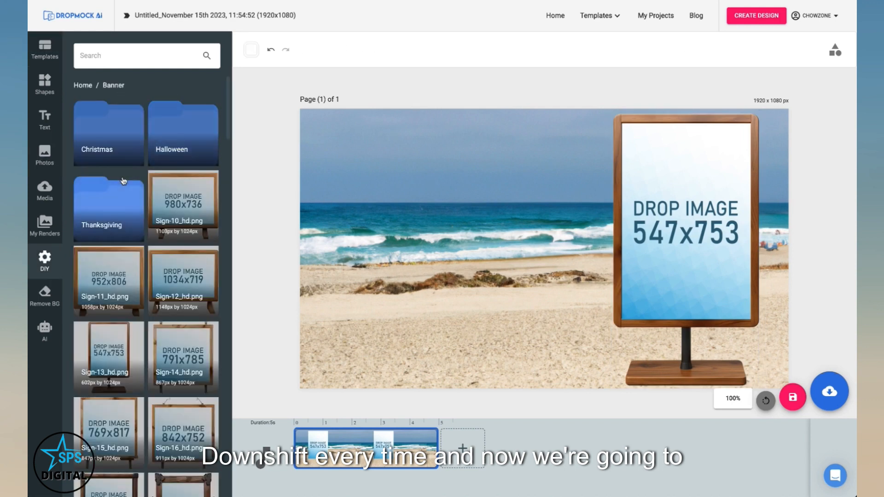
{"action": "left_click", "coordinate": [82, 88]}
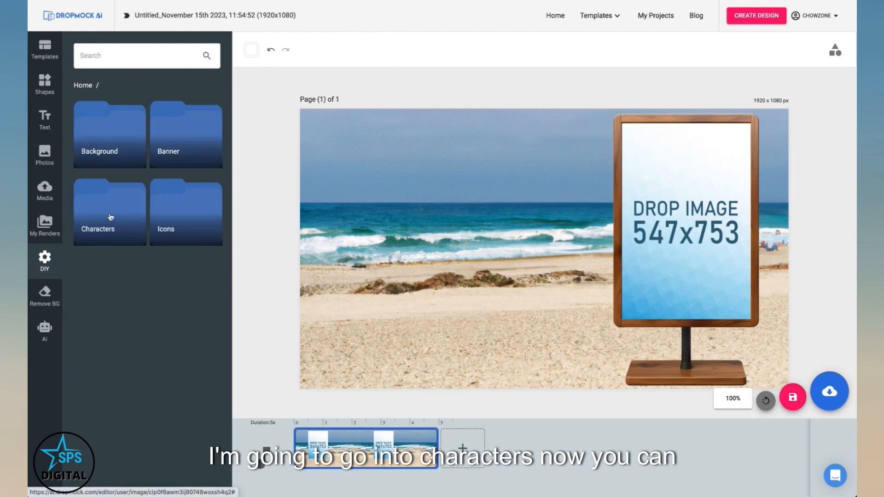
{"action": "left_click", "coordinate": [112, 207]}
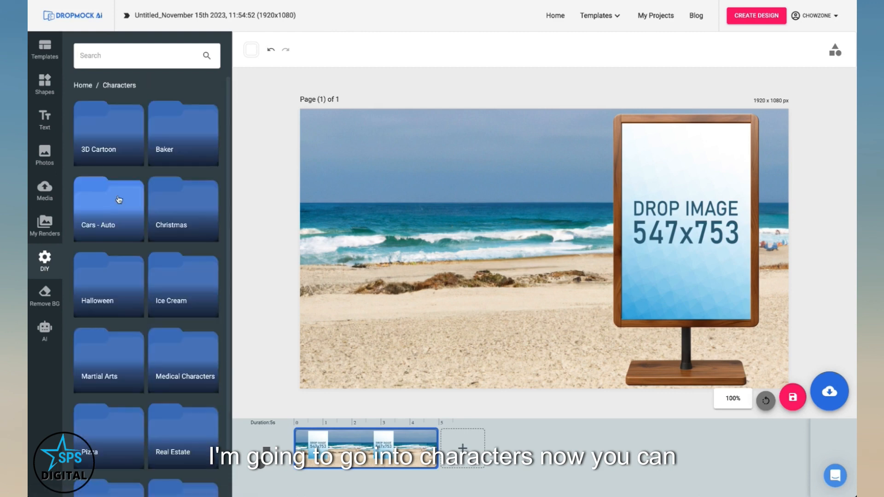
{"action": "scroll", "coordinate": [115, 203], "scroll_direction": "down", "scroll_amount": 2}
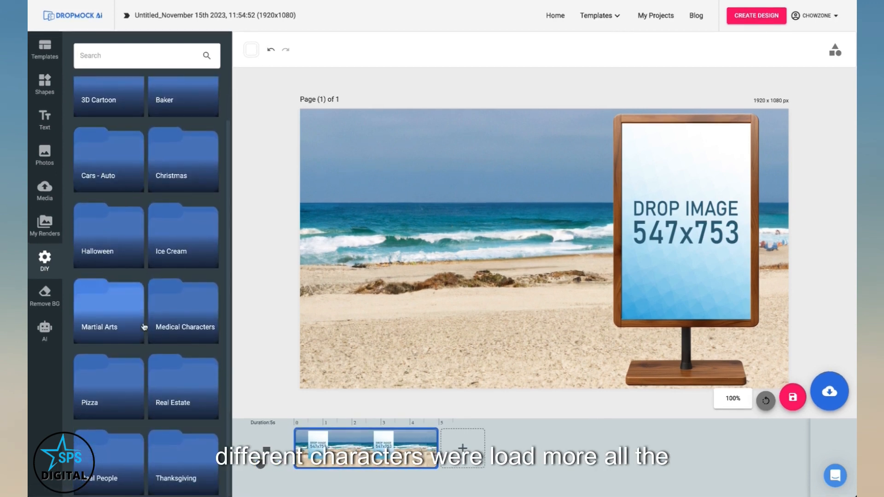
{"action": "scroll", "coordinate": [125, 214], "scroll_direction": "up", "scroll_amount": 1}
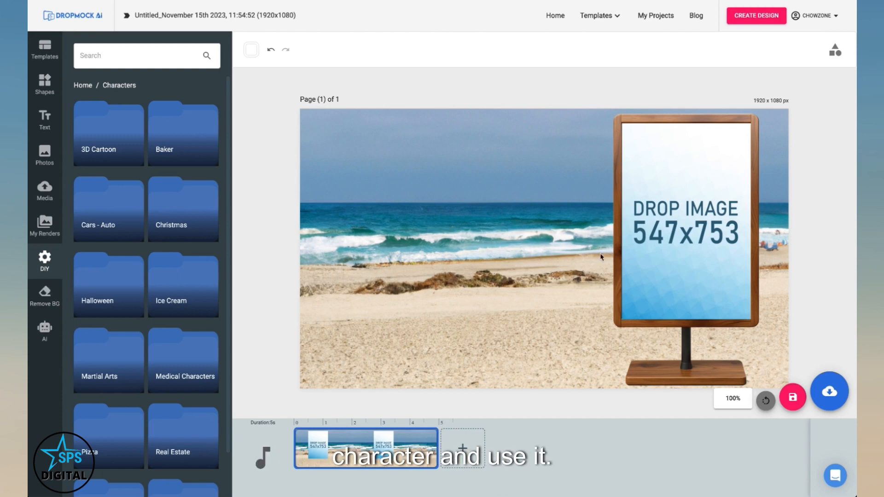
{"action": "scroll", "coordinate": [106, 286], "scroll_direction": "down", "scroll_amount": 2}
{"action": "left_click", "coordinate": [116, 315]}
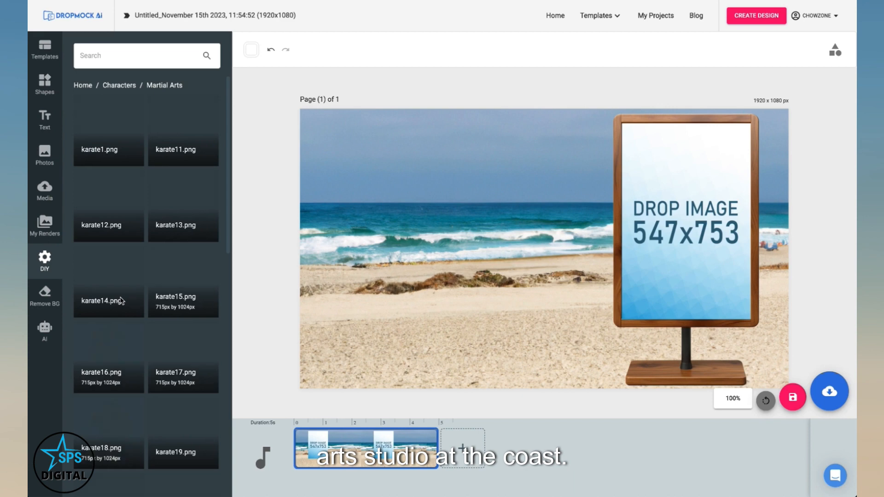
{"action": "scroll", "coordinate": [125, 281], "scroll_direction": "down", "scroll_amount": 10}
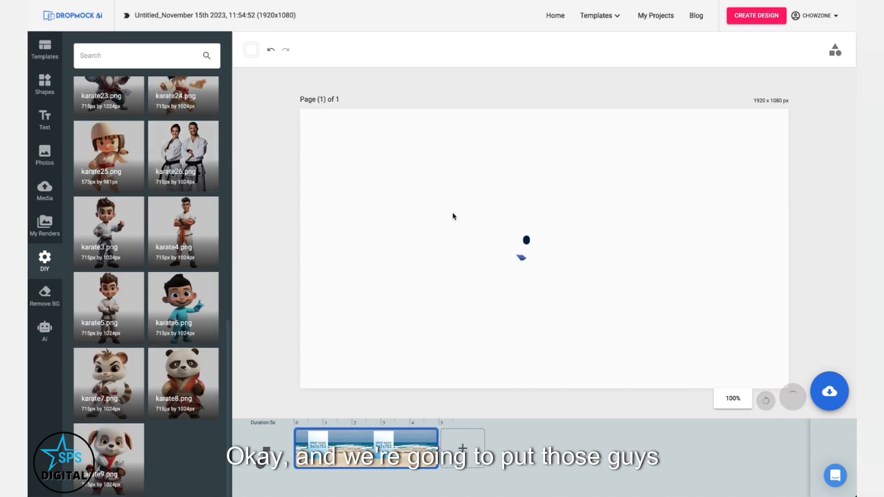
{"action": "left_click_drag", "start_coordinate": [548, 214], "coordinate": [398, 226]}
{"action": "left_click_drag", "start_coordinate": [482, 127], "coordinate": [499, 113]}
{"action": "left_click", "coordinate": [542, 90]}
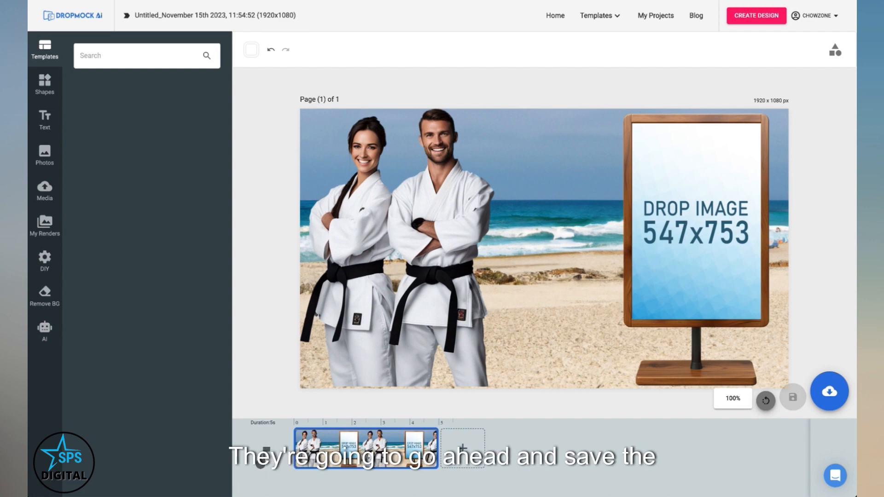
Step: Save the design
{"action": "left_click", "coordinate": [830, 391]}
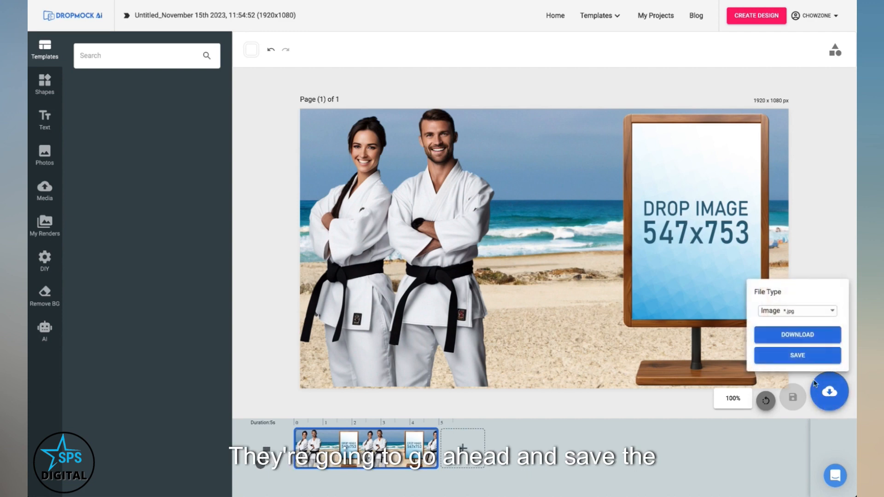
{"action": "left_click", "coordinate": [804, 358]}
Step: Create a new custom design sized 547 by 753 pixels
{"action": "left_click", "coordinate": [757, 16]}
{"action": "left_click", "coordinate": [684, 67]}
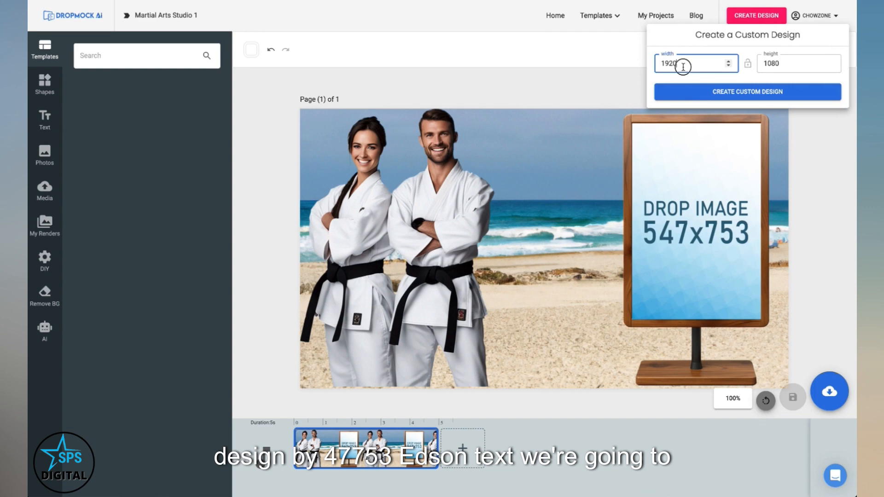
{"action": "key", "text": "Tab"}
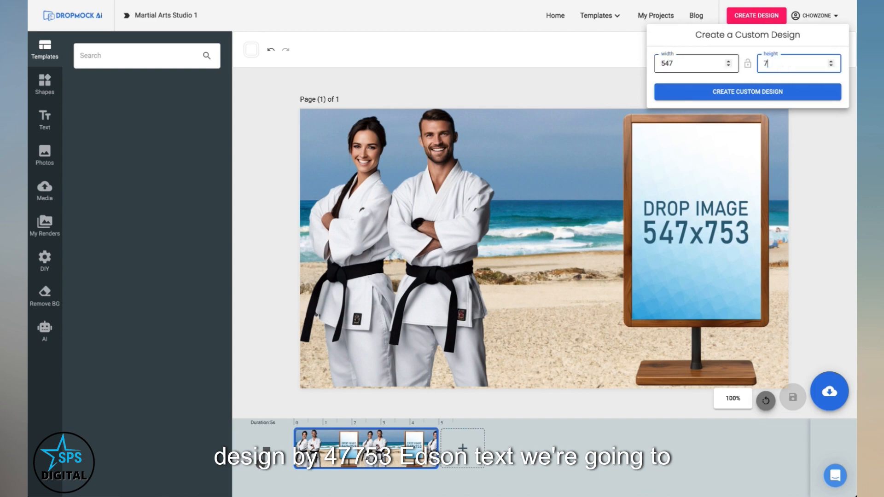
{"action": "left_click", "coordinate": [748, 92]}
Step: Search photos for martial arts and place the sunset karate photo to fill the page
{"action": "left_click", "coordinate": [45, 120]}
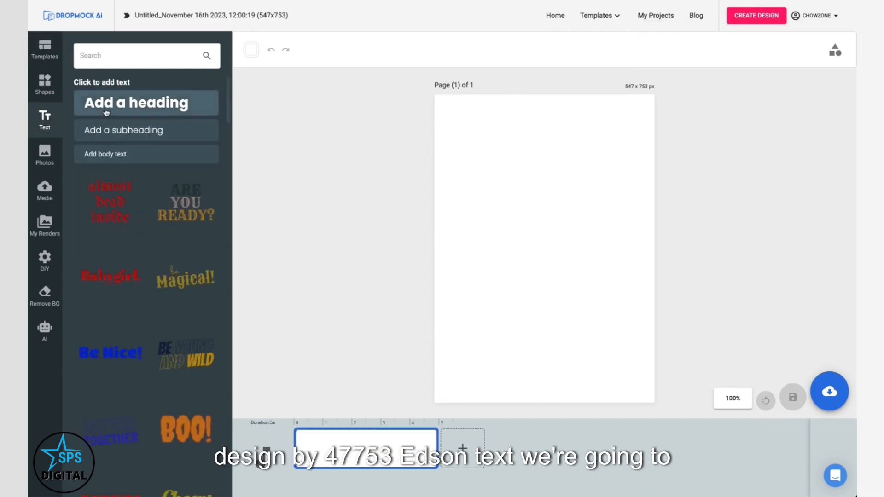
{"action": "left_click", "coordinate": [46, 157]}
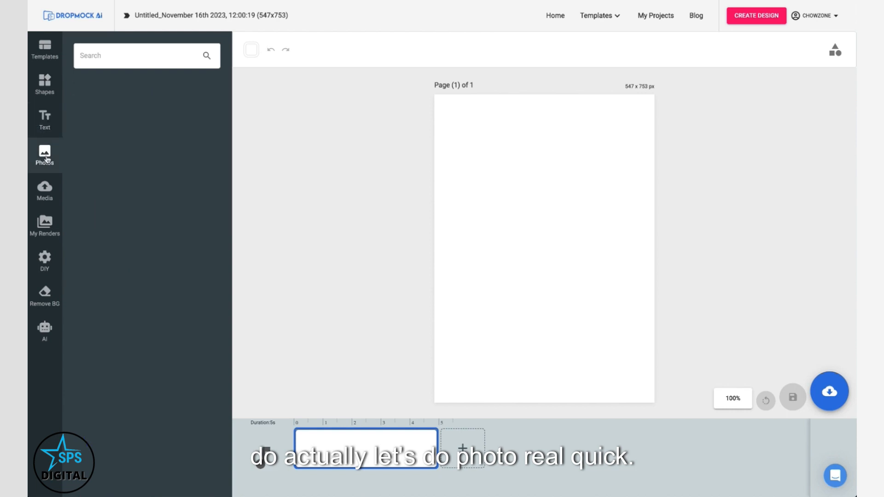
{"action": "left_click", "coordinate": [110, 56]}
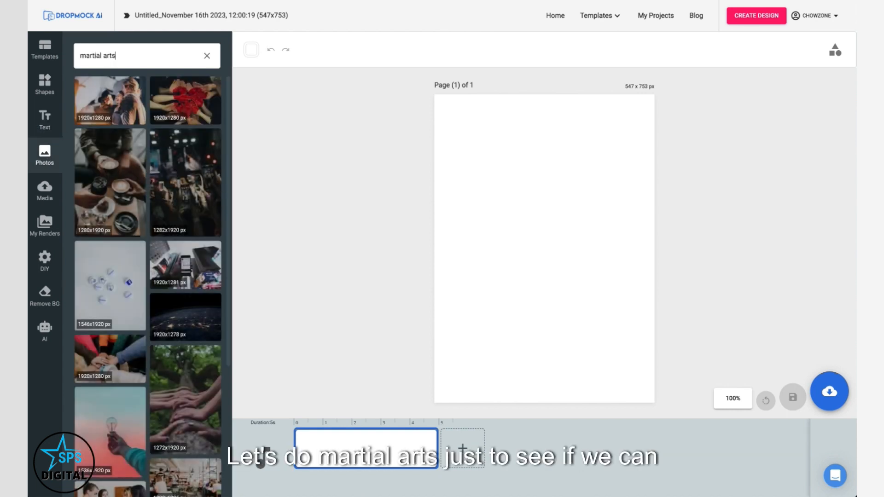
{"action": "key", "text": "Return"}
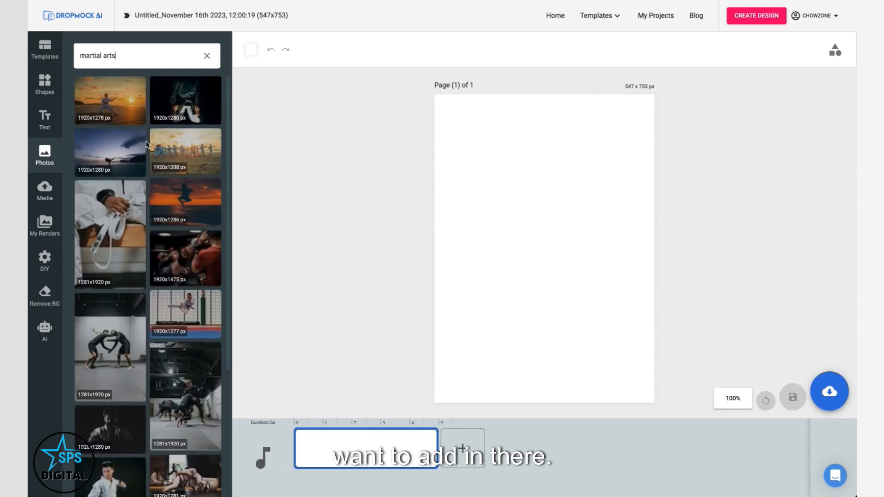
{"action": "left_click", "coordinate": [117, 108]}
{"action": "left_click_drag", "start_coordinate": [512, 250], "coordinate": [513, 236]}
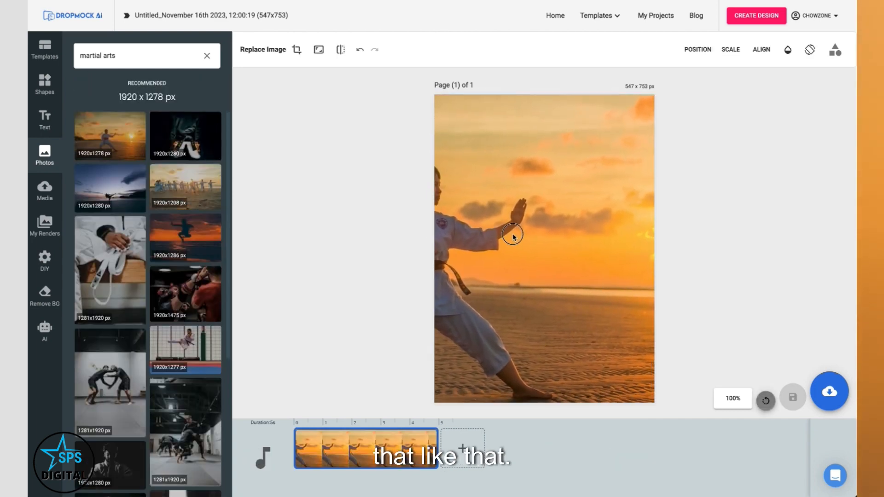
Step: Add a heading reading "FREE Month of Martial Arts" on the photo
{"action": "left_click_drag", "start_coordinate": [240, 43], "coordinate": [287, 45]}
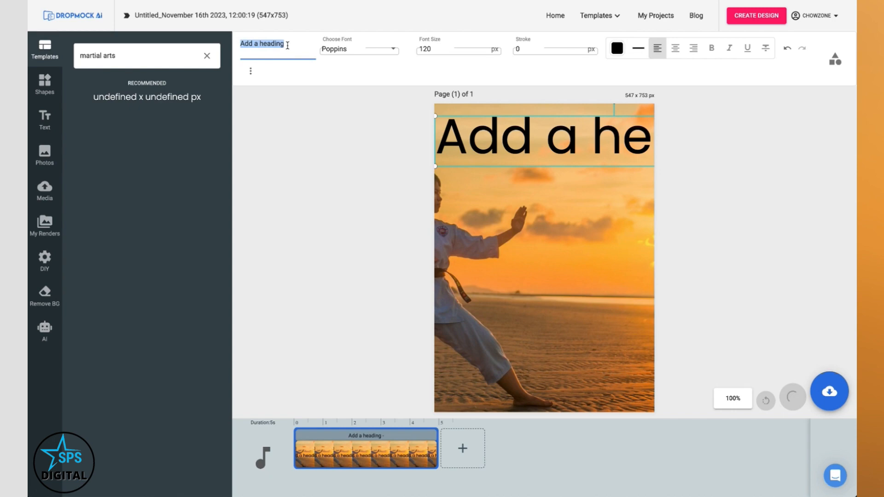
{"action": "type", "text": "FREE"}
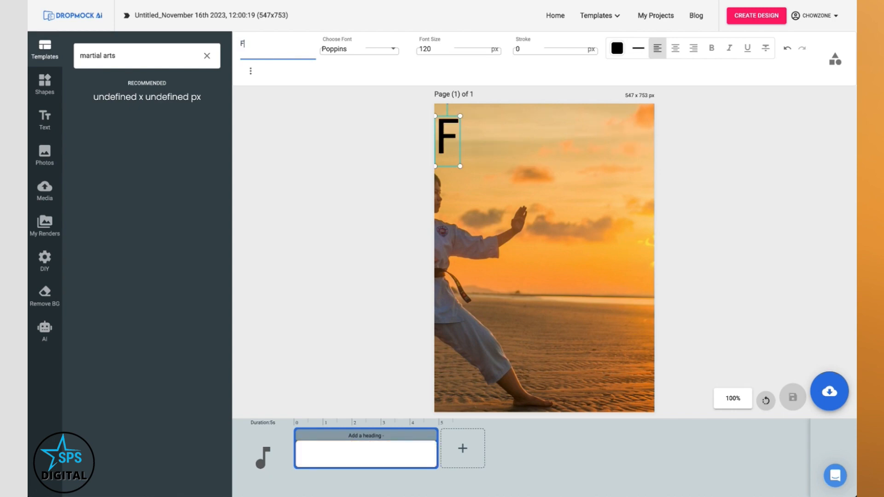
{"action": "type", "text": "Month of Martial Arts"}
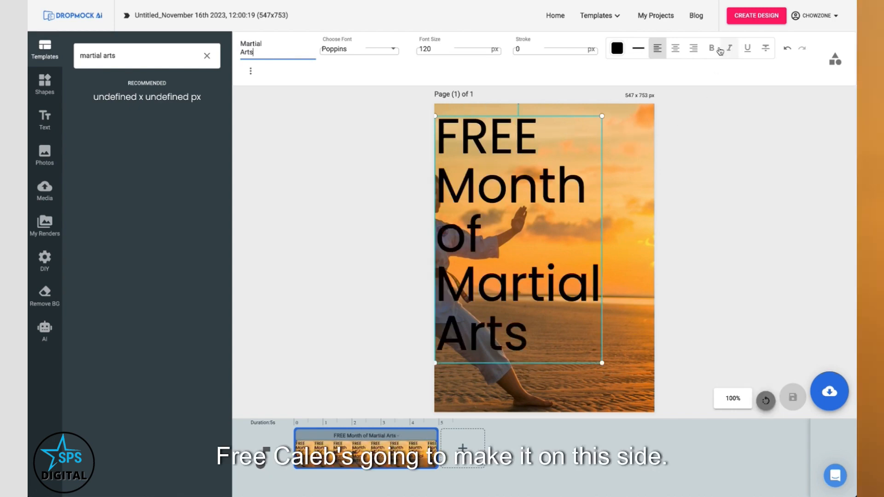
Step: Right-align the heading text and move it to the page's right side
{"action": "left_click", "coordinate": [693, 47]}
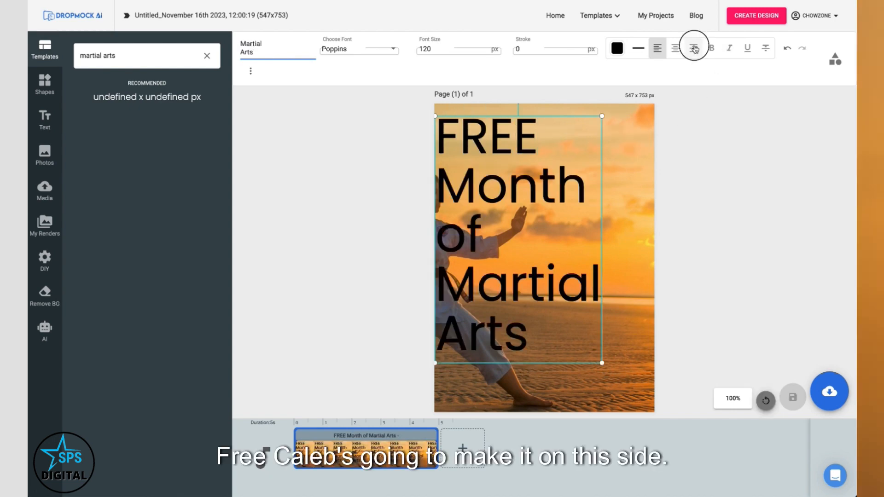
{"action": "left_click_drag", "start_coordinate": [526, 197], "coordinate": [573, 188]}
Step: Set the heading colour to white and save the design as an image
{"action": "left_click", "coordinate": [617, 48]}
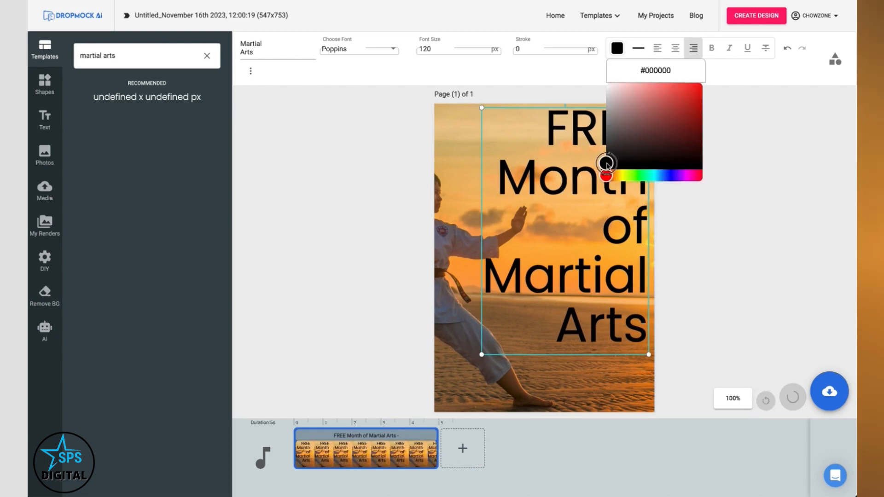
{"action": "left_click", "coordinate": [605, 87]}
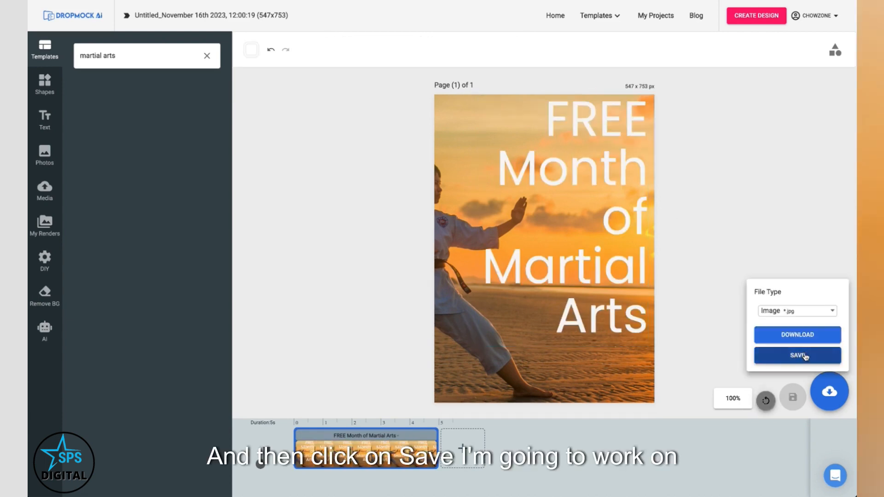
{"action": "left_click", "coordinate": [805, 356]}
Step: Open the published Martial Arts Studio 1 mockup project for modification
{"action": "left_click", "coordinate": [663, 15]}
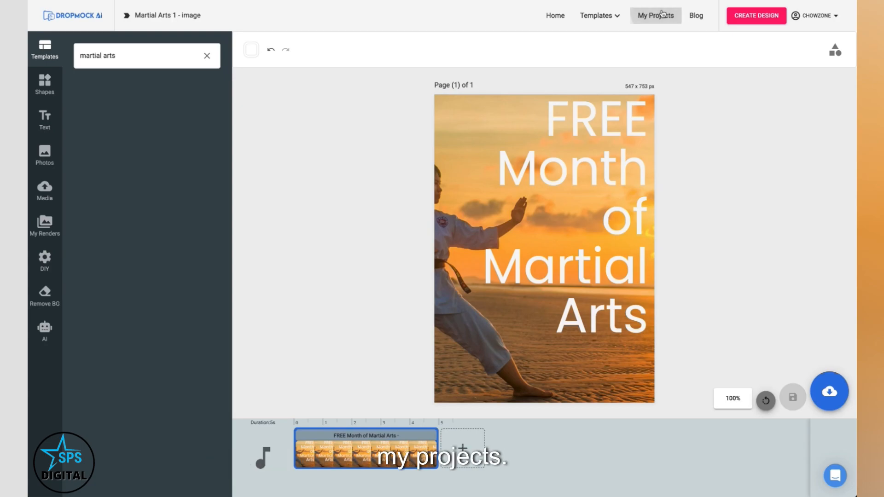
{"action": "left_click", "coordinate": [457, 233]}
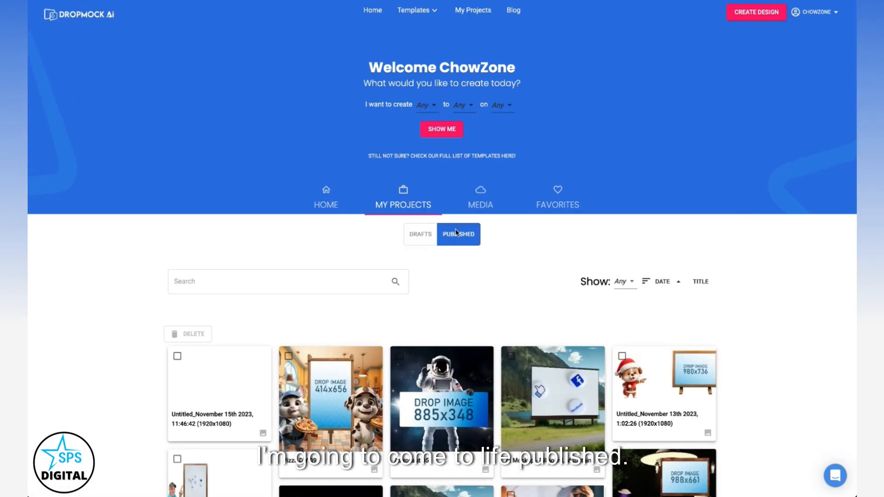
{"action": "scroll", "coordinate": [305, 298], "scroll_direction": "down", "scroll_amount": 1}
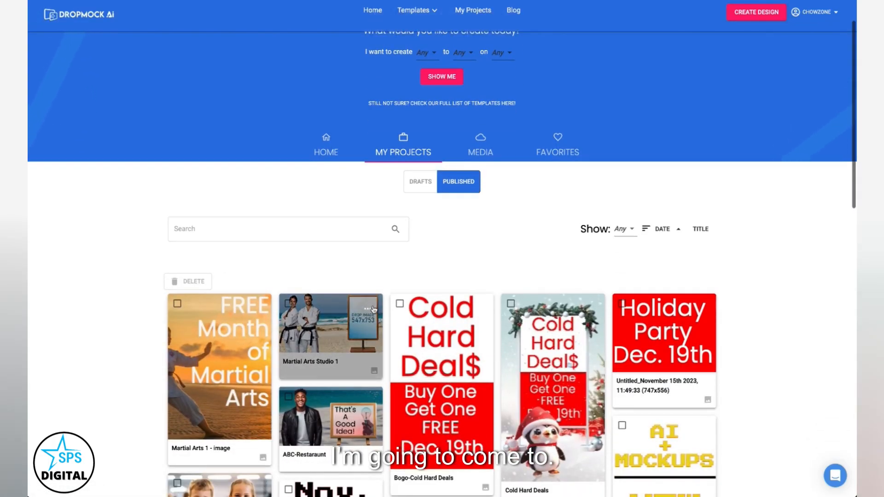
{"action": "left_click", "coordinate": [371, 310]}
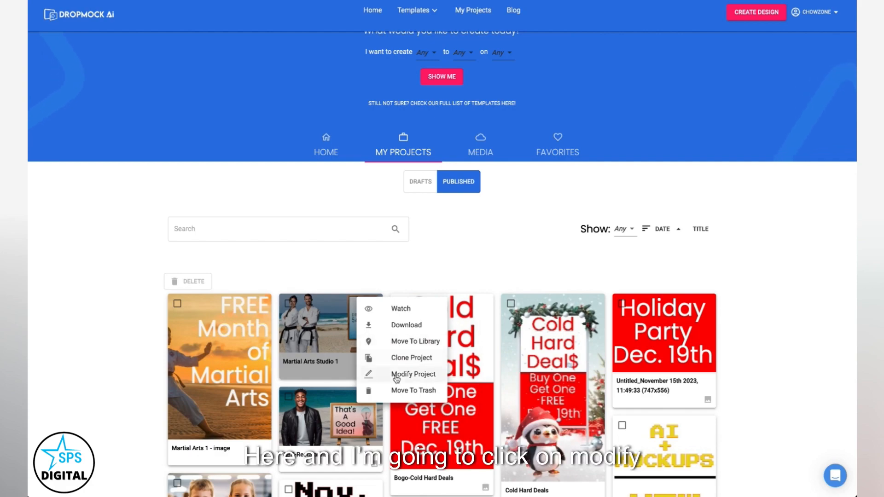
{"action": "left_click", "coordinate": [395, 374]}
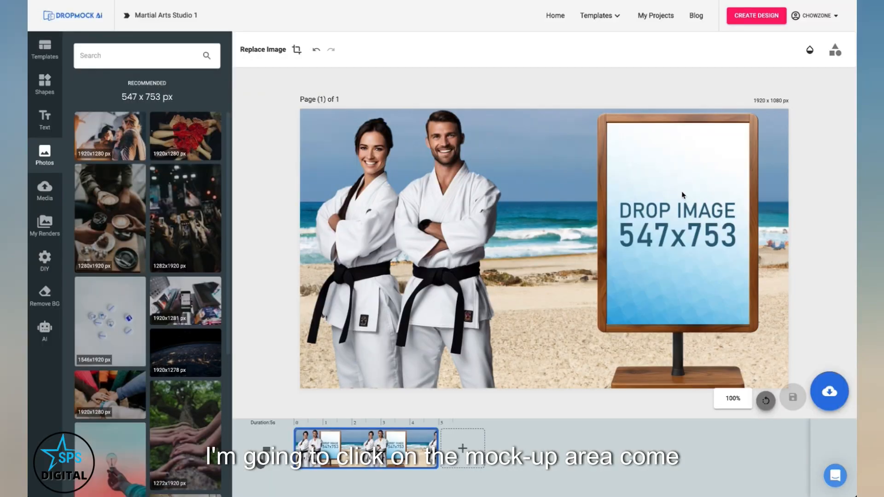
Step: Fill the sign's drop-image area with the Martial Arts 1 render
{"action": "left_click", "coordinate": [689, 198]}
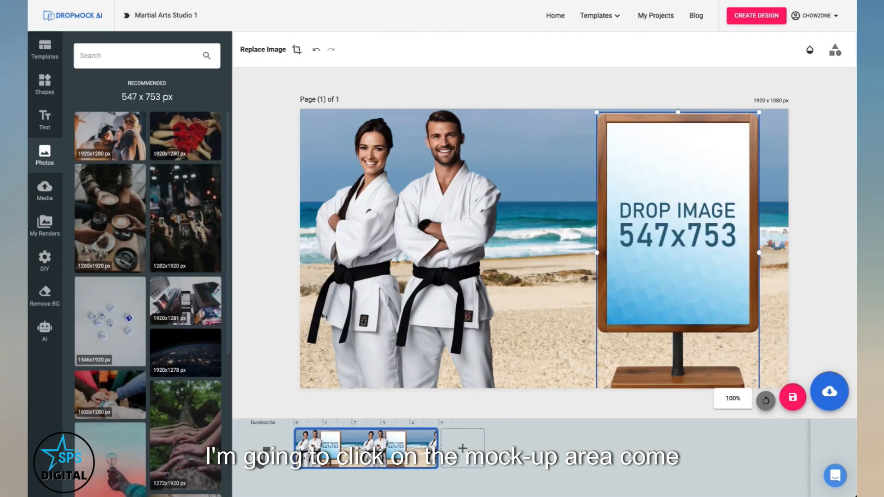
{"action": "left_click", "coordinate": [37, 224]}
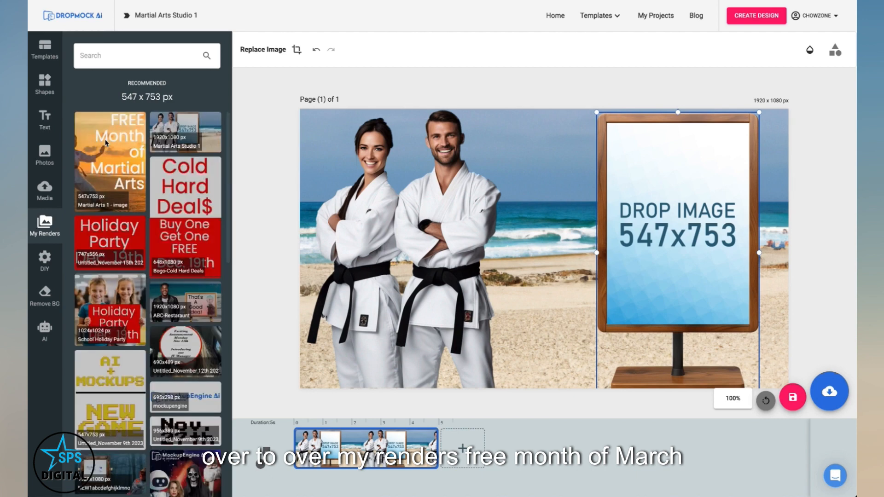
{"action": "left_click", "coordinate": [106, 143]}
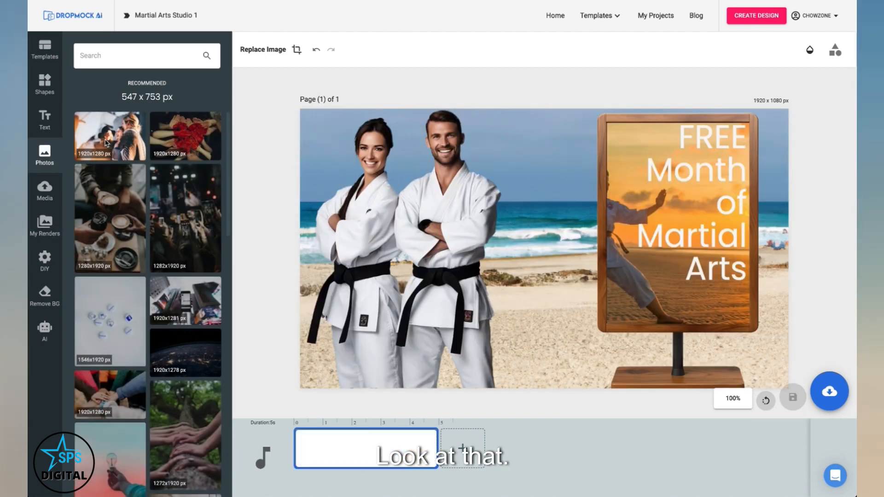
Step: Add a heading reading "Call:" followed by the studio's phone number
{"action": "left_click", "coordinate": [43, 118]}
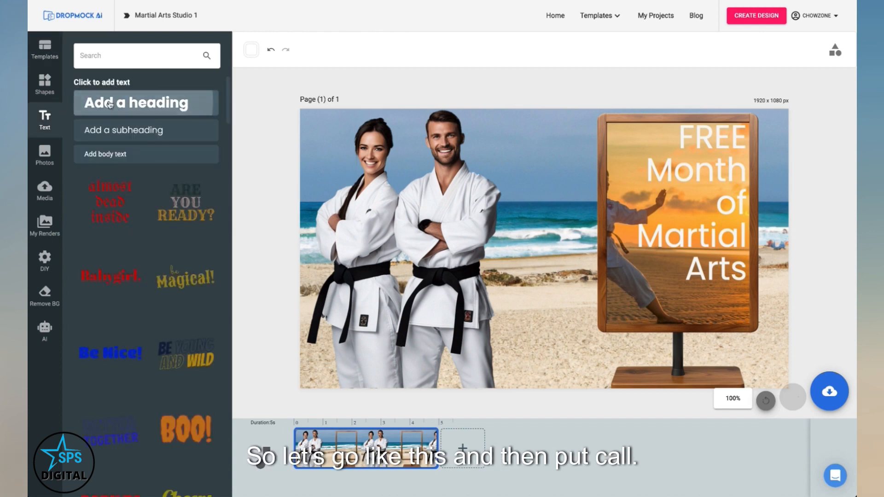
{"action": "left_click", "coordinate": [136, 102]}
{"action": "triple_click", "coordinate": [263, 43]}
{"action": "type", "text": "Call:"}
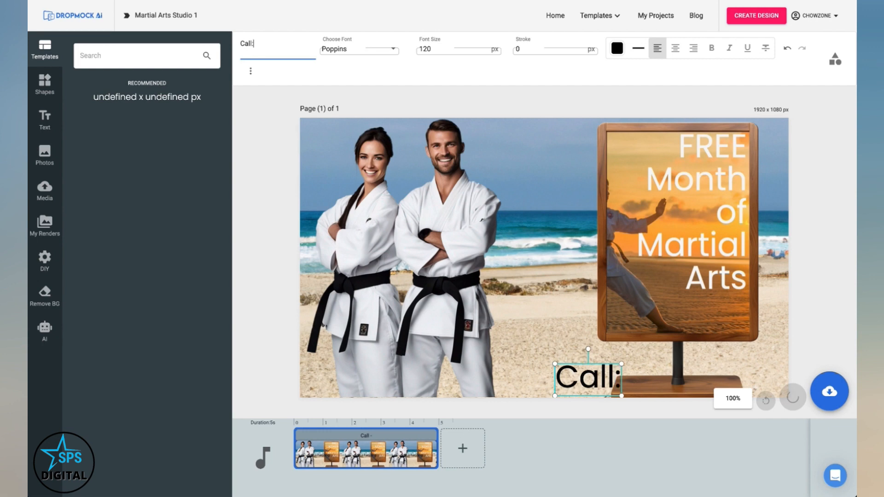
{"action": "type", "text": " 777-777-7777"}
Step: Add a black rectangle bar near the bottom and set the call text colour to white
{"action": "left_click", "coordinate": [41, 82]}
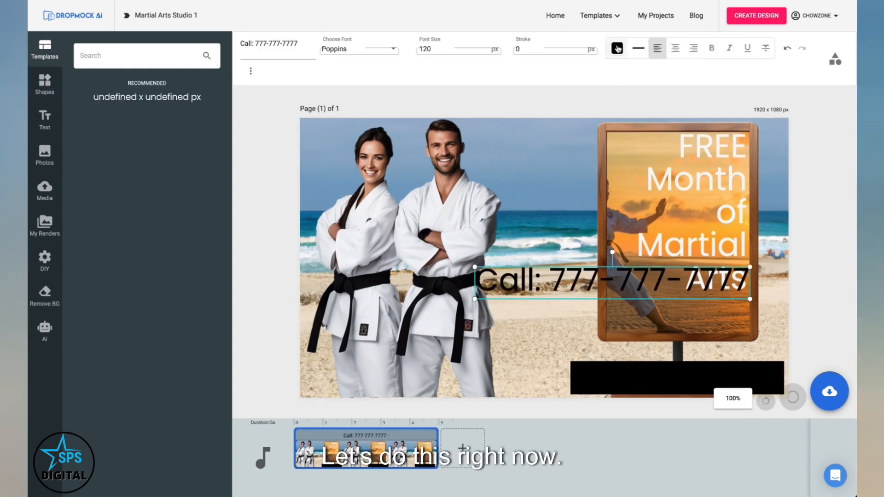
{"action": "left_click", "coordinate": [619, 52]}
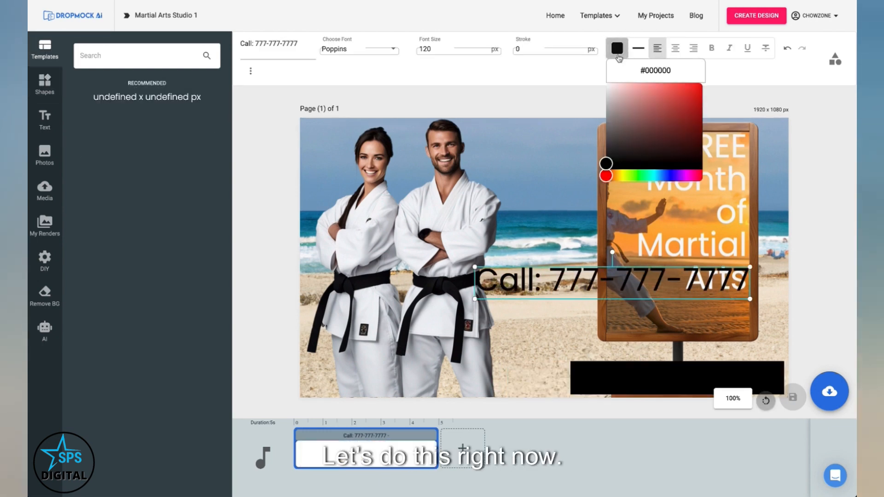
{"action": "left_click_drag", "start_coordinate": [639, 106], "coordinate": [607, 84]}
Step: Move the call text onto the black bar and bring it to the front
{"action": "left_click_drag", "start_coordinate": [586, 277], "coordinate": [613, 355]}
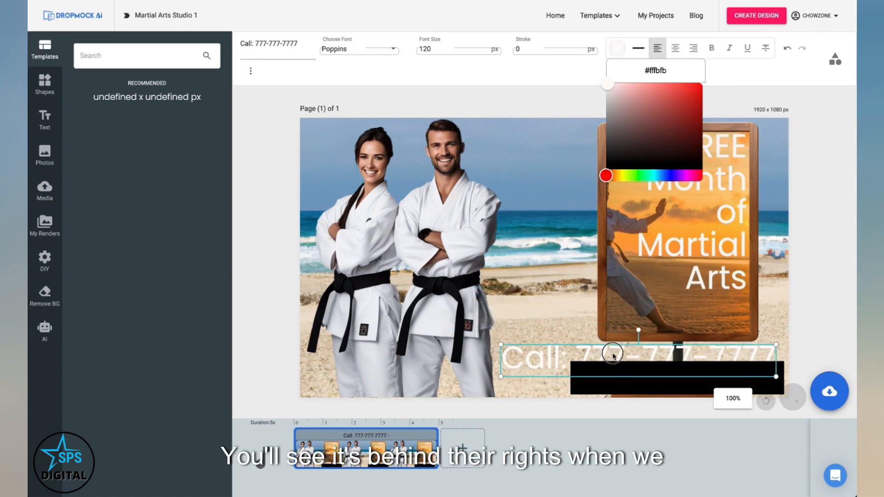
{"action": "right_click", "coordinate": [613, 355]}
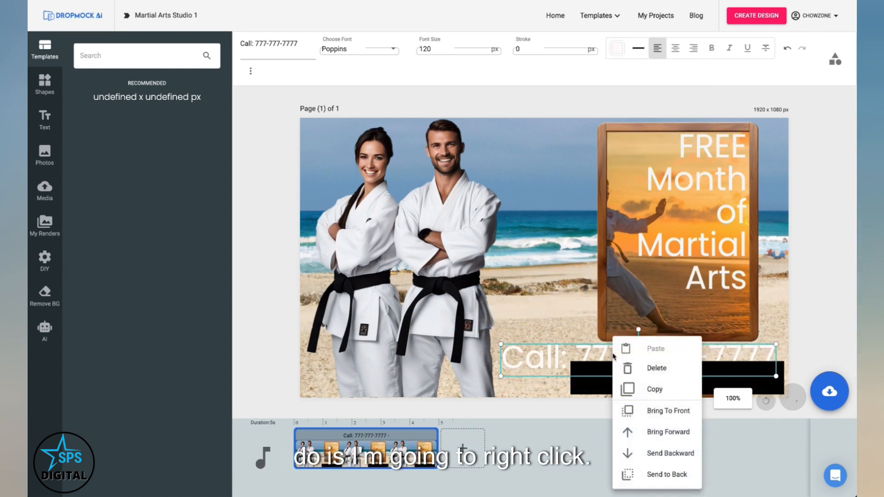
{"action": "left_click", "coordinate": [663, 411]}
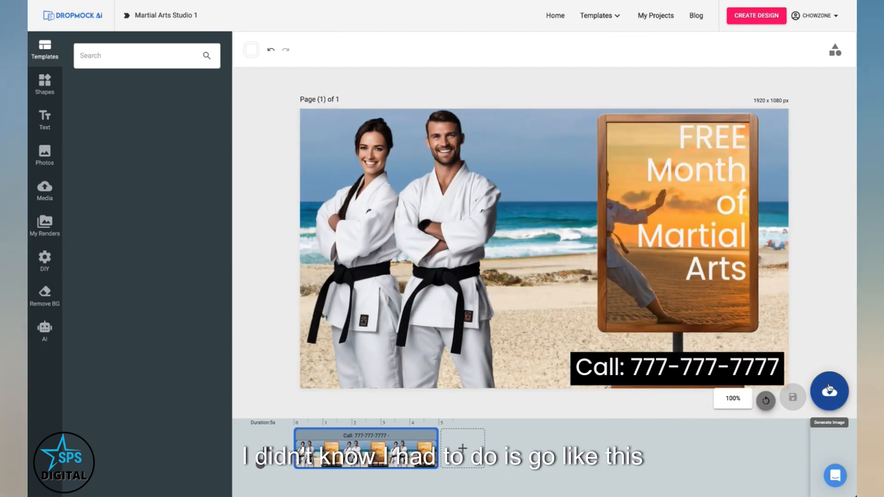
Step: Generate and save the finished martial arts studio mockup image
{"action": "left_click", "coordinate": [829, 390]}
{"action": "left_click", "coordinate": [805, 333]}
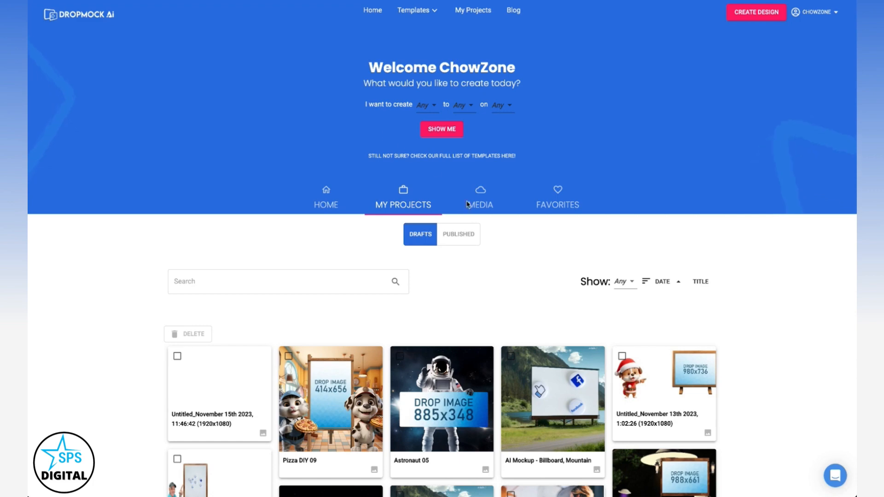
Step: Download the Cold Hard Deals project from the published projects
{"action": "left_click", "coordinate": [461, 236]}
{"action": "scroll", "coordinate": [601, 295], "scroll_direction": "down", "scroll_amount": 2}
{"action": "left_click", "coordinate": [590, 275]}
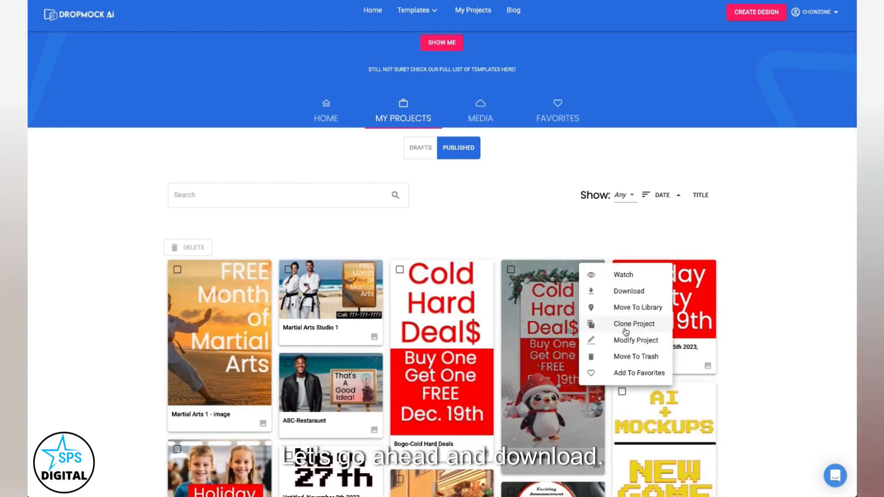
{"action": "left_click", "coordinate": [621, 291]}
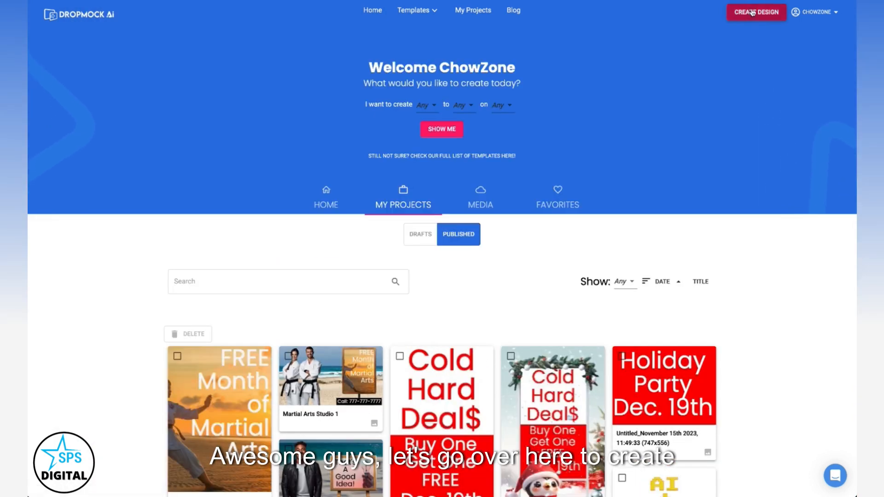
Step: Create a new custom design at 1920 by 1080 pixels
{"action": "left_click", "coordinate": [753, 12]}
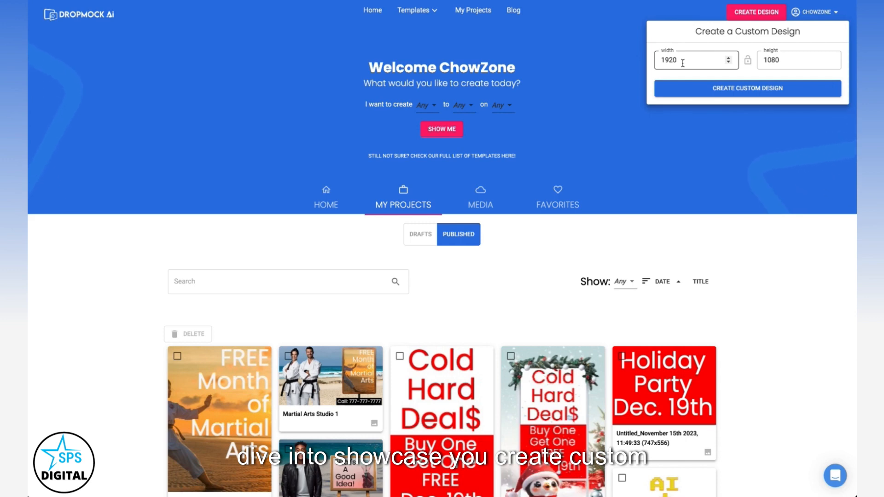
{"action": "left_click", "coordinate": [742, 89]}
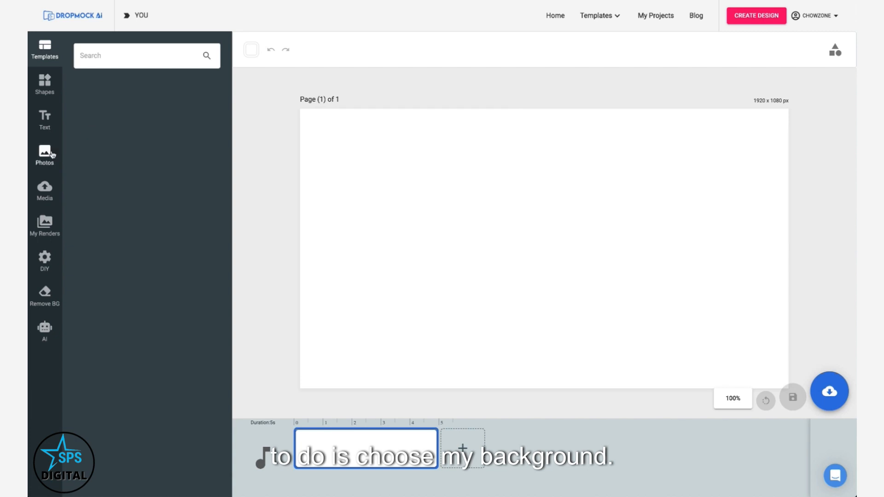
Step: Place the straight-road image from the DIY cars-auto backgrounds and stretch it to fill the page
{"action": "left_click", "coordinate": [46, 260]}
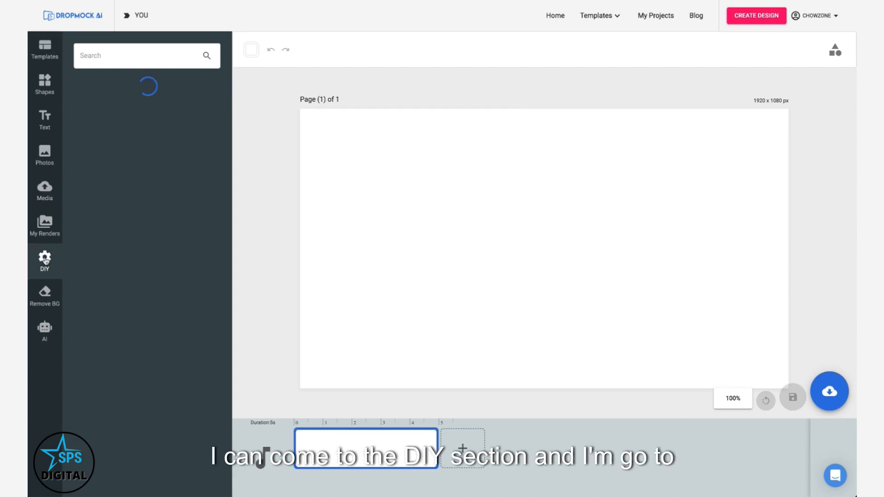
{"action": "left_click", "coordinate": [106, 127]}
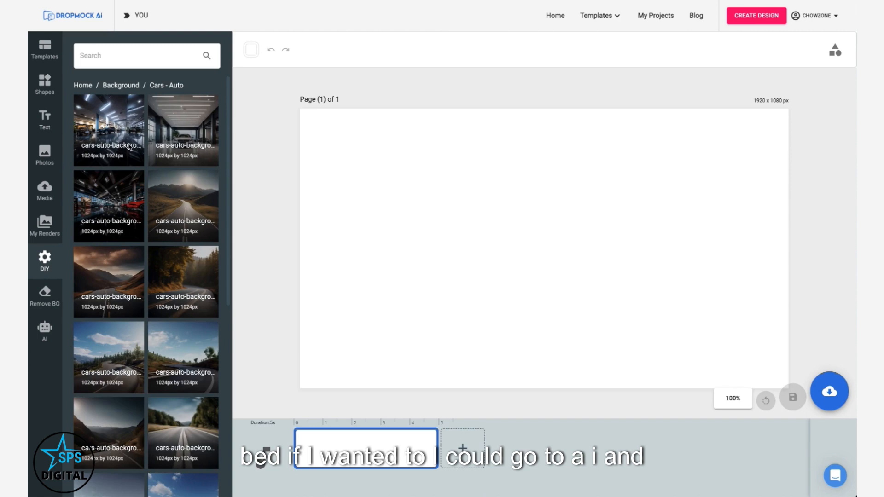
{"action": "scroll", "coordinate": [130, 147], "scroll_direction": "down", "scroll_amount": 3}
{"action": "left_click", "coordinate": [197, 312]}
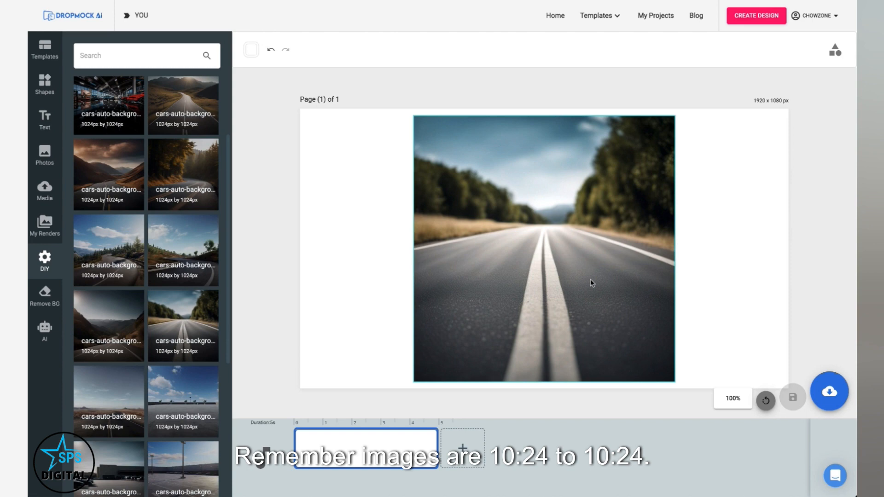
{"action": "left_click_drag", "start_coordinate": [607, 280], "coordinate": [455, 154]}
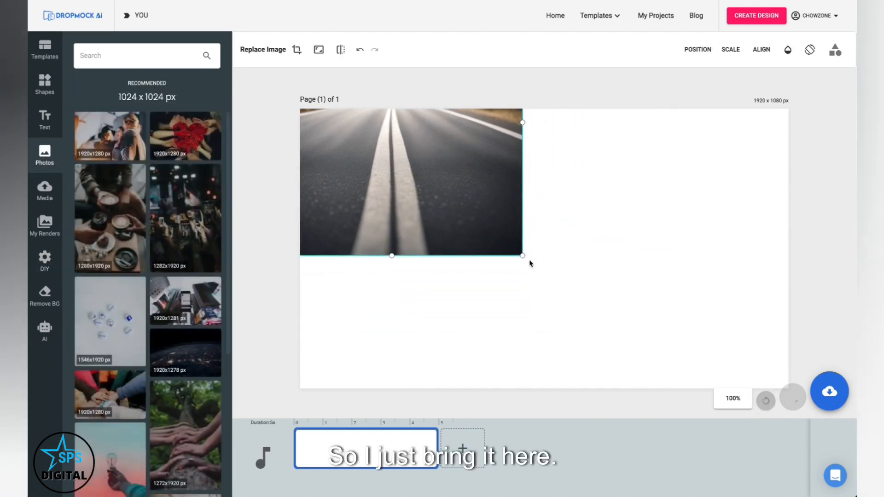
{"action": "left_click_drag", "start_coordinate": [522, 254], "coordinate": [788, 389]}
Step: Add the background.png photo of the pointing man from Media to the scene
{"action": "left_click", "coordinate": [46, 188]}
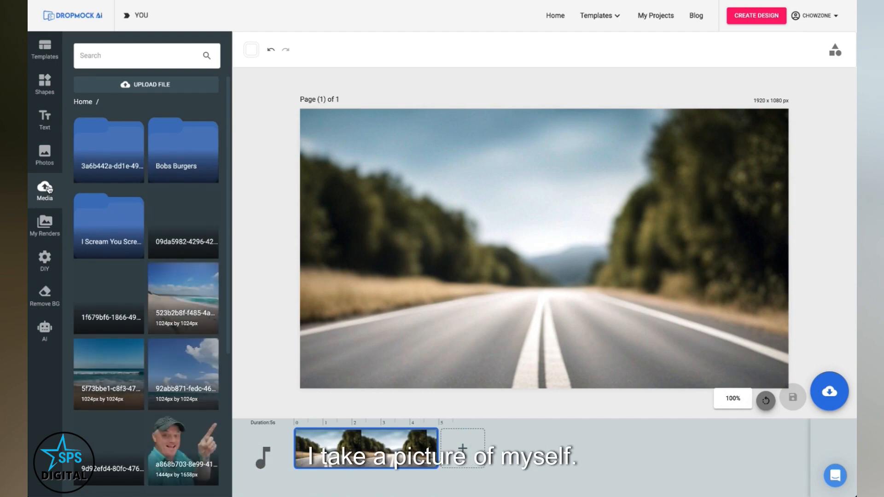
{"action": "left_click", "coordinate": [151, 87]}
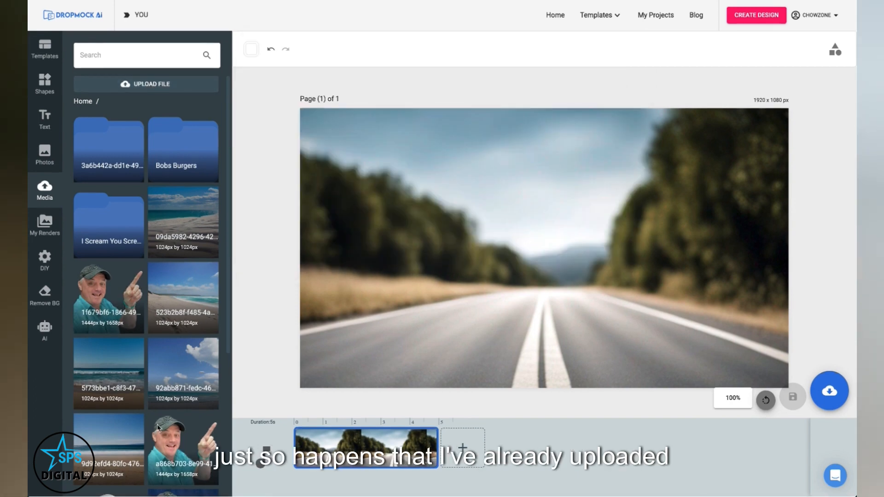
{"action": "scroll", "coordinate": [140, 355], "scroll_direction": "down", "scroll_amount": 5}
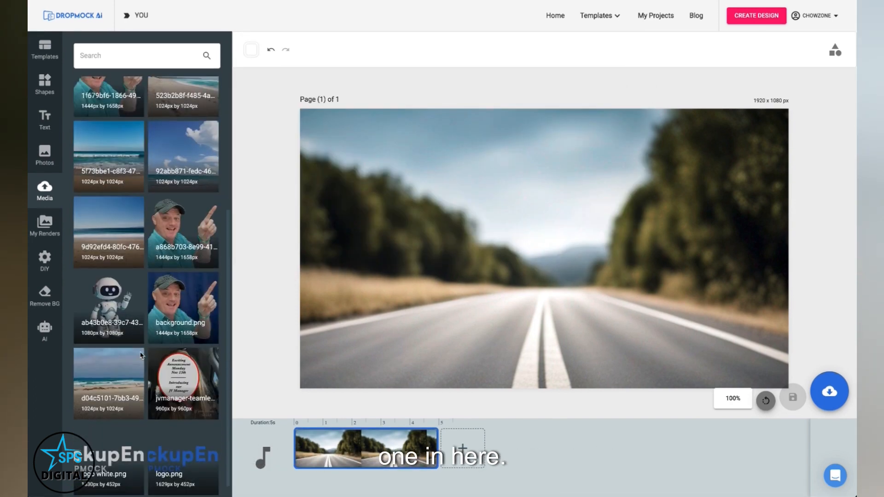
{"action": "left_click", "coordinate": [186, 307]}
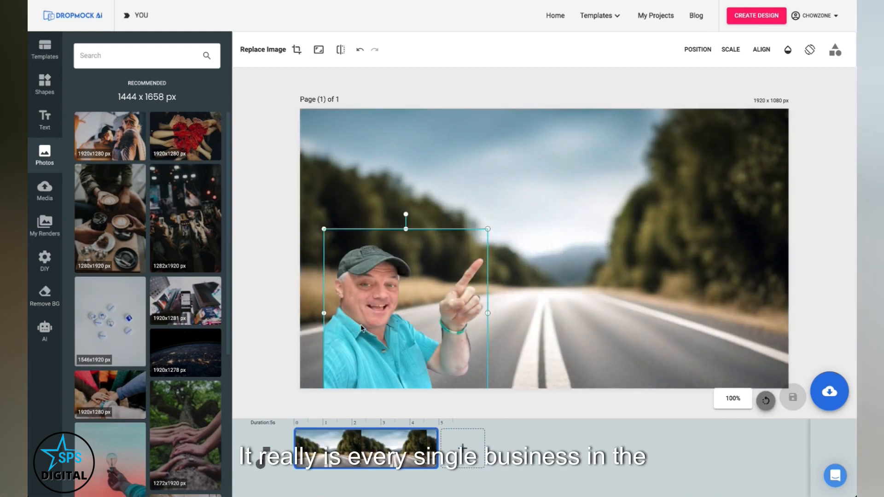
Step: Move the man to the lower-left corner and enlarge him
{"action": "left_click_drag", "start_coordinate": [369, 330], "coordinate": [346, 325]}
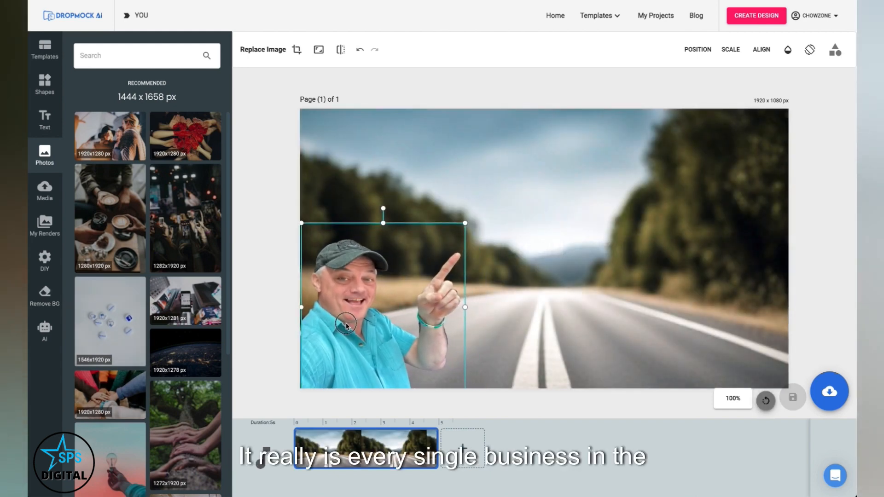
{"action": "left_click_drag", "start_coordinate": [465, 224], "coordinate": [499, 174]}
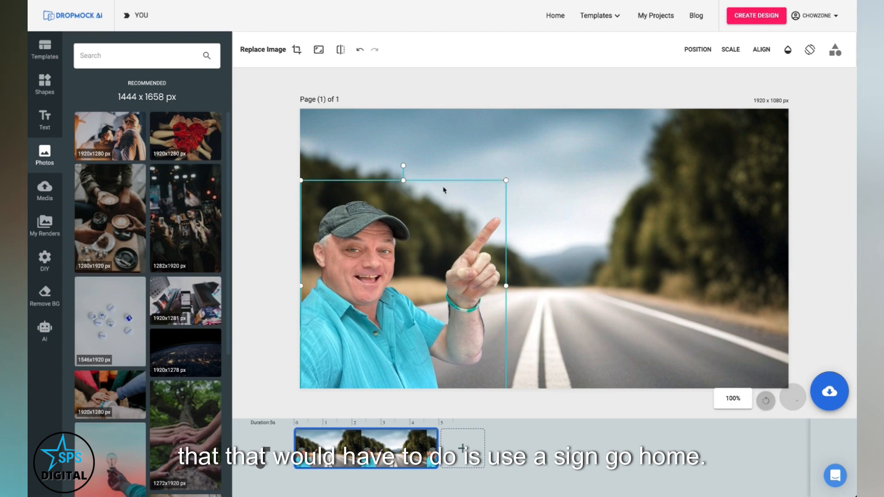
{"action": "left_click", "coordinate": [258, 218]}
Step: Add an easel sign from the DIY Banner folder to the right of the man
{"action": "left_click", "coordinate": [50, 265]}
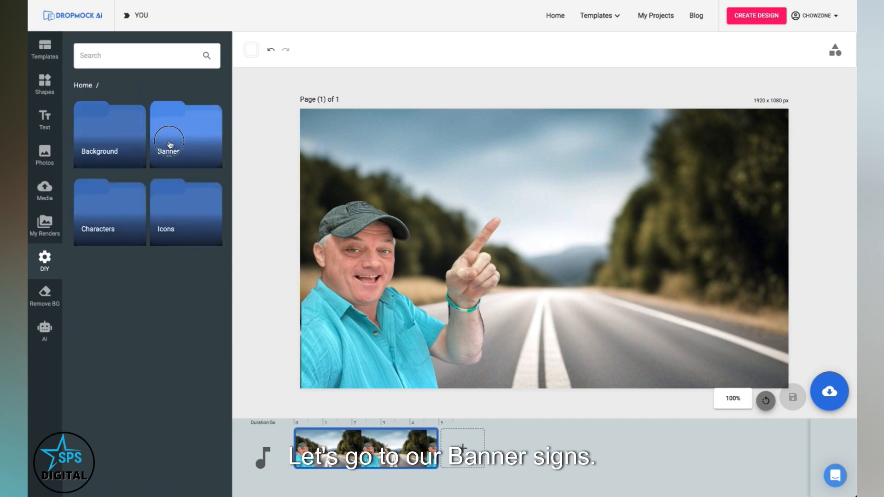
{"action": "left_click", "coordinate": [170, 144]}
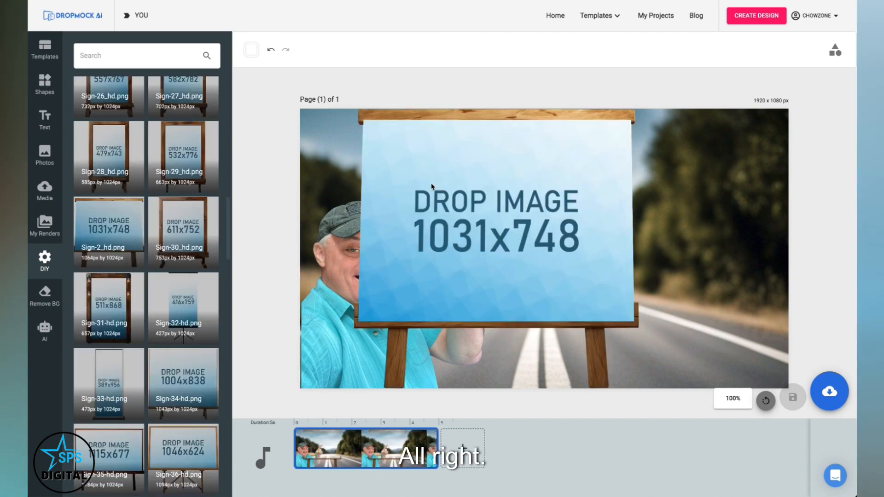
{"action": "left_click_drag", "start_coordinate": [432, 187], "coordinate": [557, 200]}
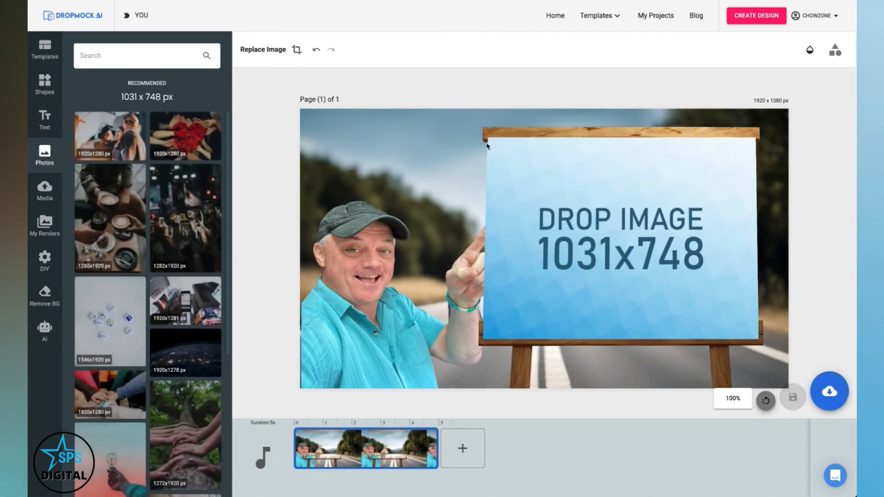
Step: Enlarge the easel sign toward the right edge of the scene and save the mockup design
{"action": "left_click_drag", "start_coordinate": [477, 125], "coordinate": [531, 158]}
{"action": "left_click_drag", "start_coordinate": [562, 191], "coordinate": [576, 174]}
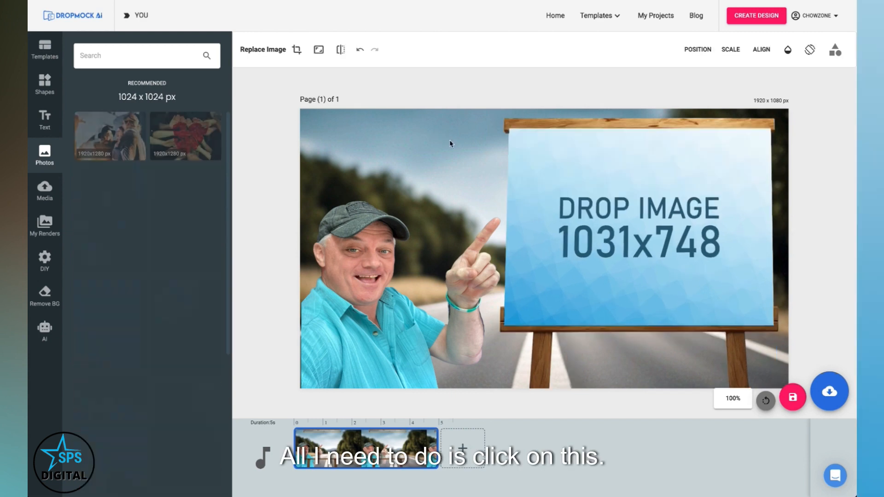
{"action": "left_click", "coordinate": [826, 391]}
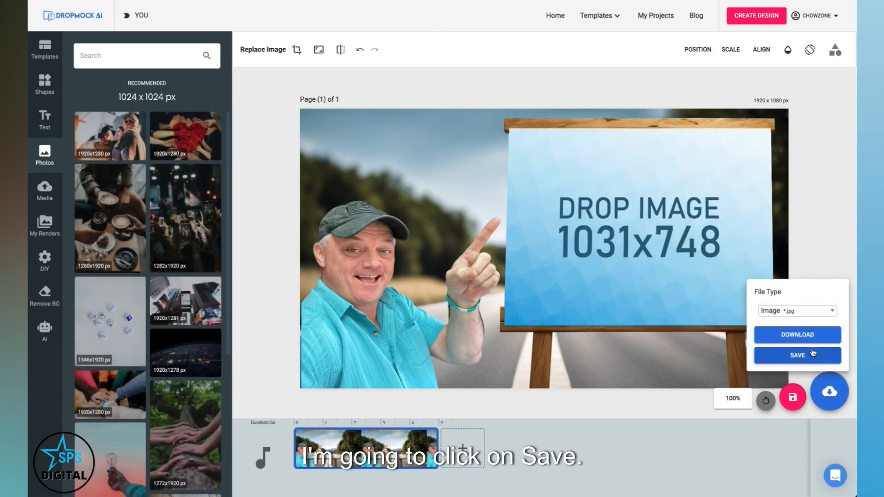
{"action": "left_click", "coordinate": [807, 355]}
Step: Create a new 1031 × 748 px custom design and fill it with the hand-holding-lightbulb photo
{"action": "left_click", "coordinate": [753, 18]}
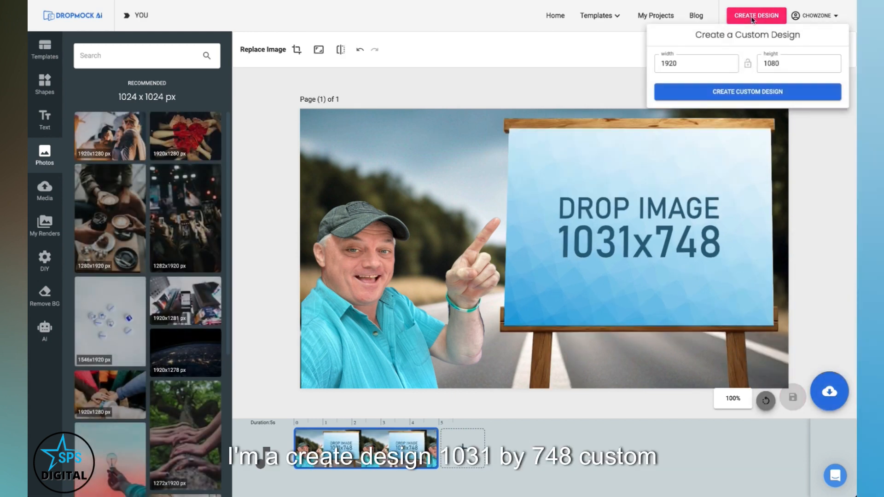
{"action": "key", "text": "Tab"}
{"action": "left_click", "coordinate": [714, 99]}
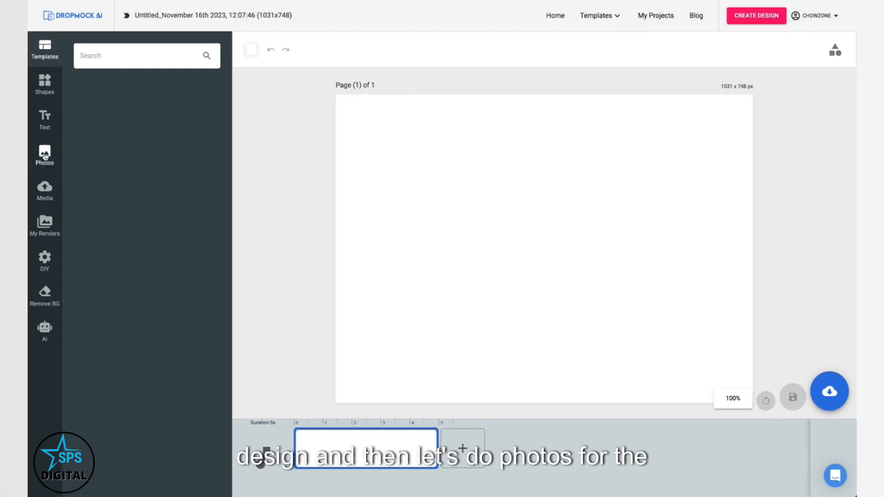
{"action": "left_click", "coordinate": [45, 156]}
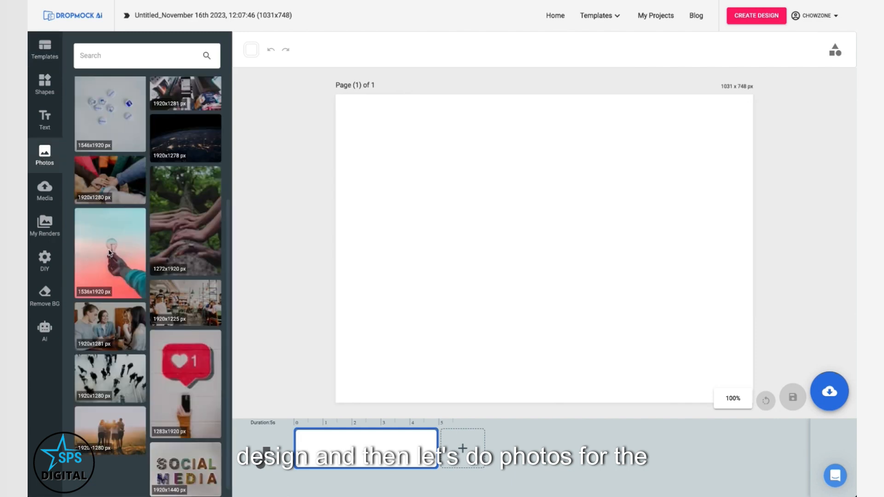
{"action": "left_click", "coordinate": [110, 252]}
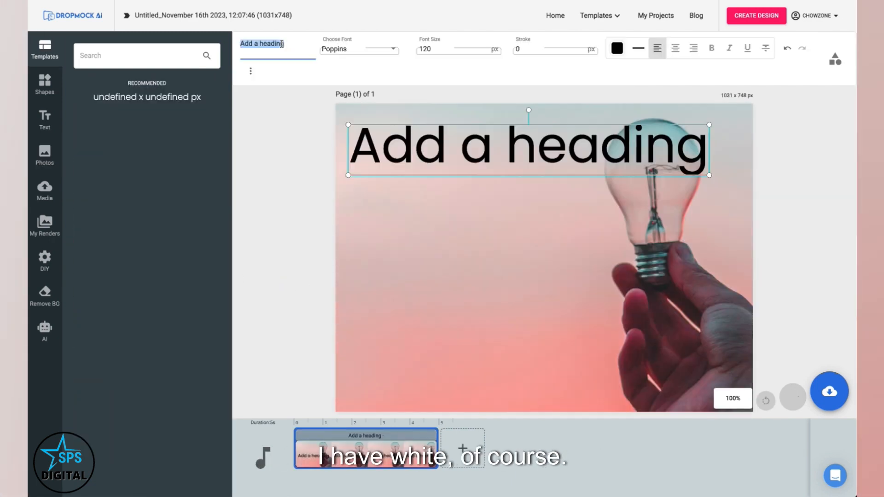
Step: Add the text "I Have a GREAT Idea!!!" over the photo and set its colour to white
{"action": "type", "text": "I"}
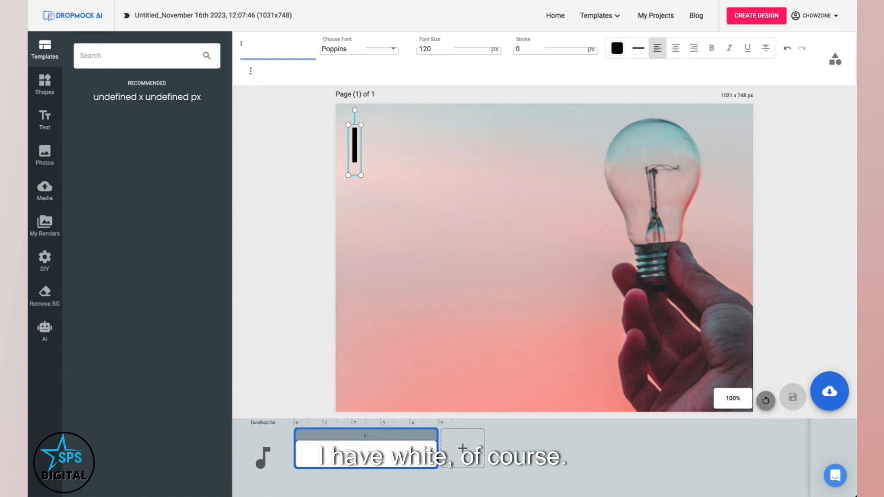
{"action": "type", "text": " Have a GREAT Idea!!!"}
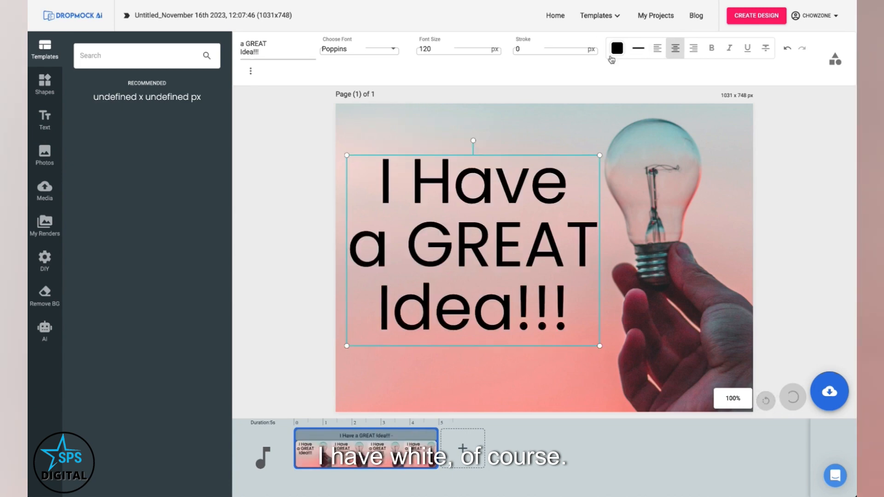
{"action": "left_click", "coordinate": [617, 49]}
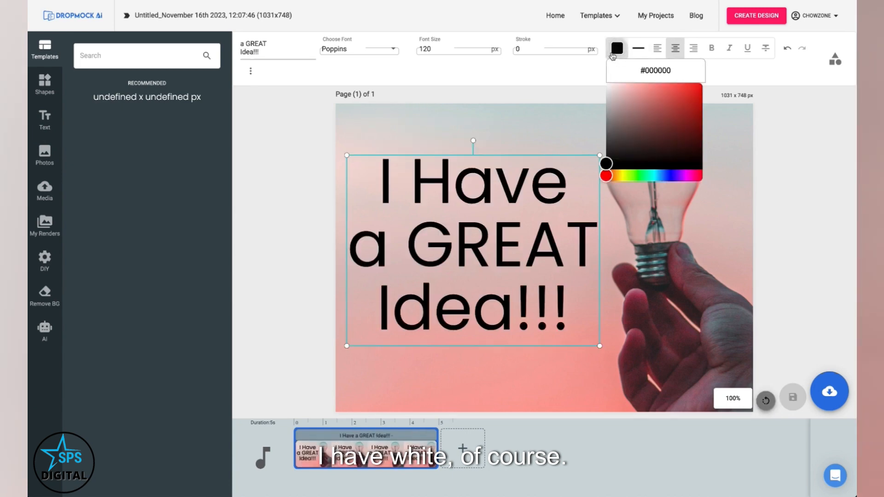
Step: Save the lightbulb design as a JPG image and return to My Projects
{"action": "left_click", "coordinate": [831, 391]}
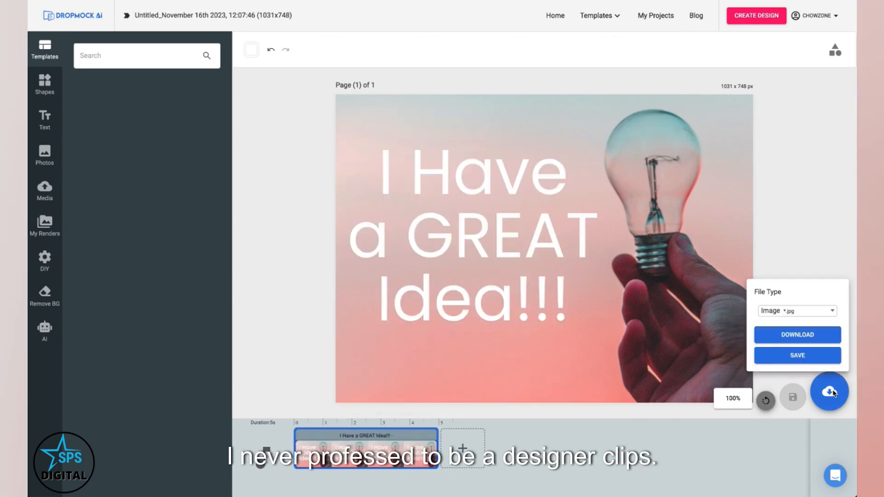
{"action": "left_click", "coordinate": [798, 356]}
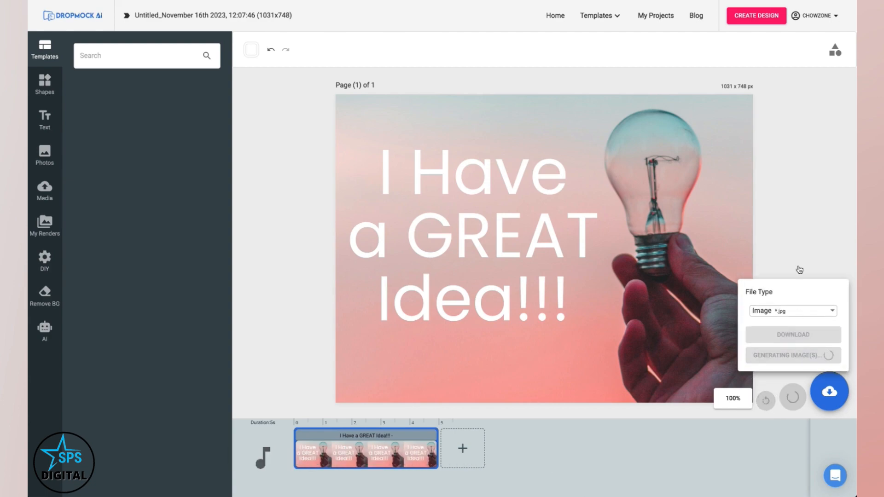
{"action": "left_click", "coordinate": [662, 16]}
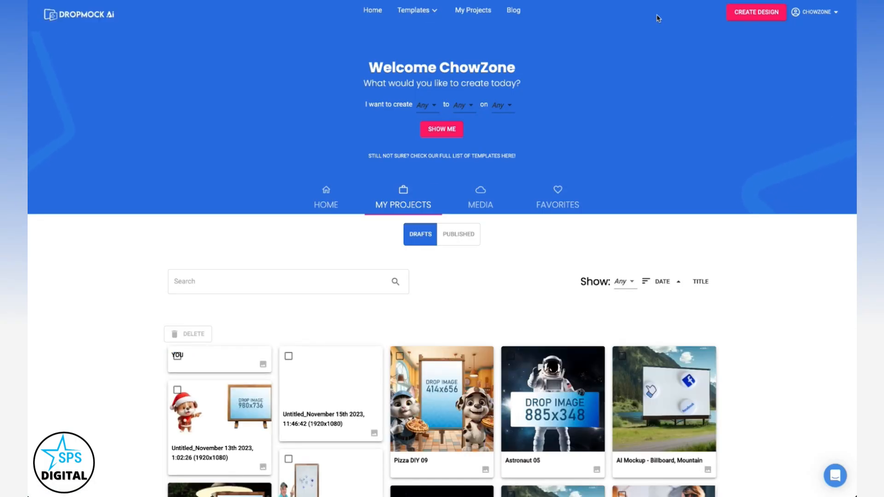
Step: Reopen the YOU road mockup and drop the "I Have a GREAT Idea!!!" render into the easel sign
{"action": "scroll", "coordinate": [369, 217], "scroll_direction": "down", "scroll_amount": 2}
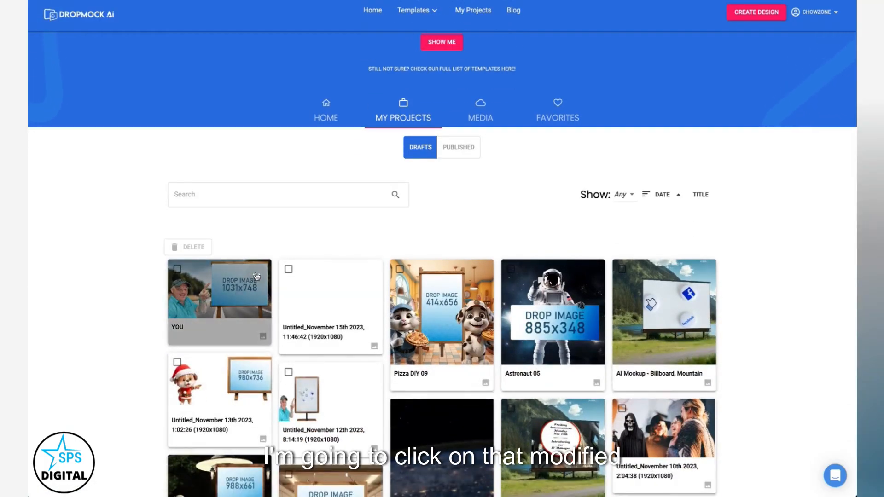
{"action": "left_click", "coordinate": [252, 277]}
{"action": "left_click", "coordinate": [286, 278]}
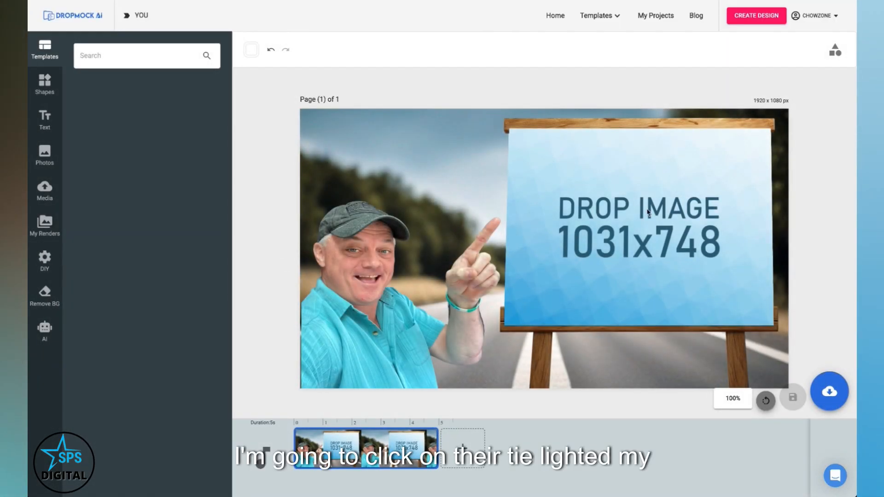
{"action": "left_click", "coordinate": [588, 181]}
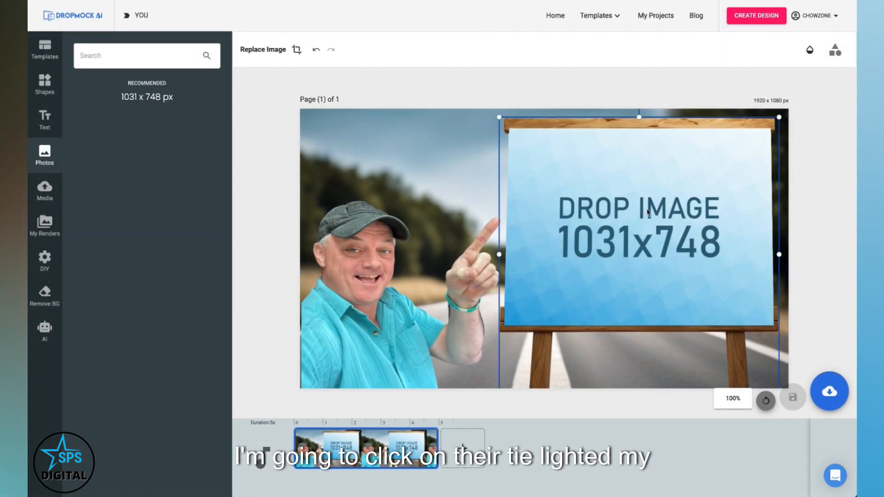
{"action": "left_click", "coordinate": [44, 225]}
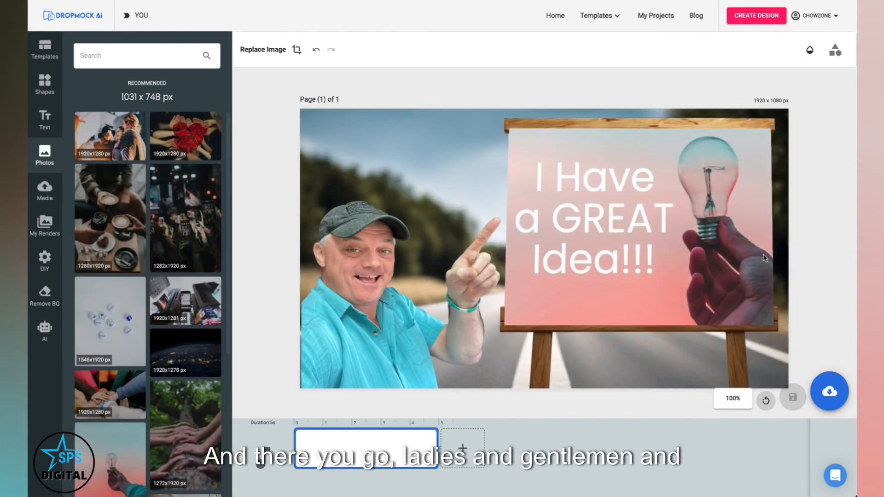
Step: Download the finished road mockup as a JPG image
{"action": "left_click", "coordinate": [829, 389]}
{"action": "left_click", "coordinate": [813, 335]}
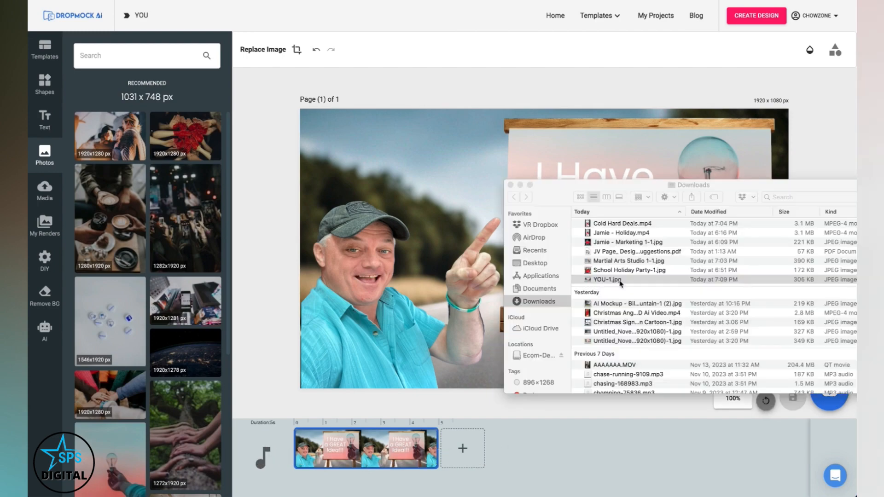
{"action": "key", "text": "space"}
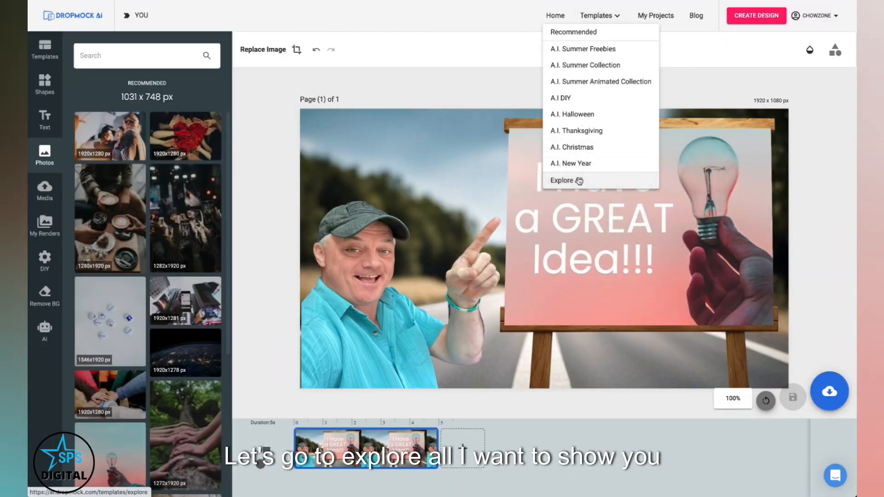
Step: Browse the AI DIY templates in the template explorer
{"action": "left_click", "coordinate": [579, 181]}
{"action": "scroll", "coordinate": [87, 198], "scroll_direction": "down", "scroll_amount": 5}
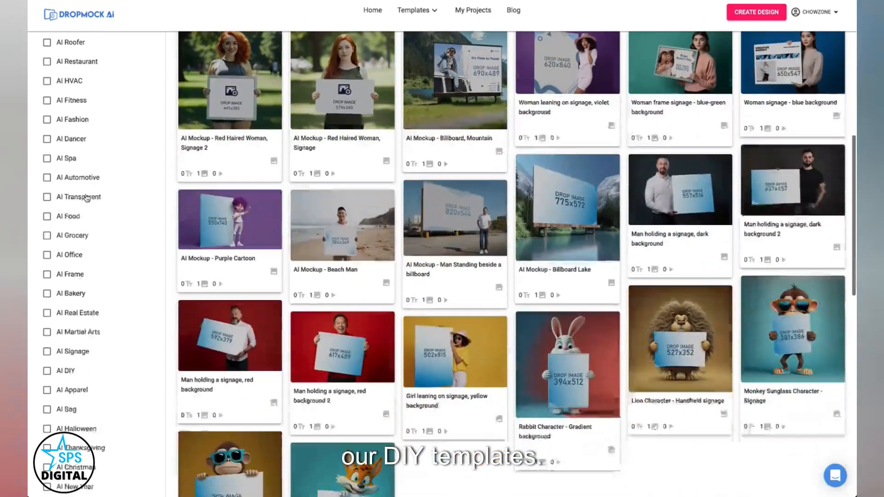
{"action": "scroll", "coordinate": [87, 198], "scroll_direction": "down", "scroll_amount": 1}
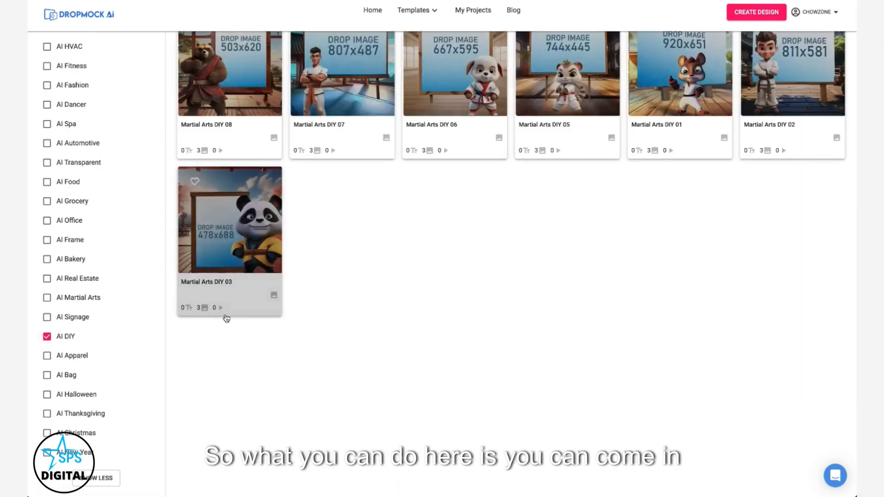
{"action": "scroll", "coordinate": [349, 358], "scroll_direction": "up", "scroll_amount": 10}
{"action": "scroll", "coordinate": [350, 358], "scroll_direction": "down", "scroll_amount": 8}
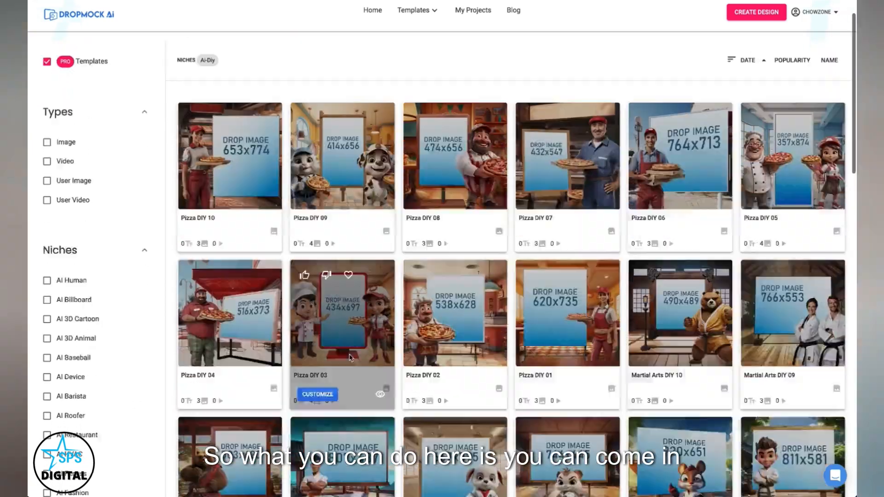
{"action": "scroll", "coordinate": [350, 358], "scroll_direction": "up", "scroll_amount": 3}
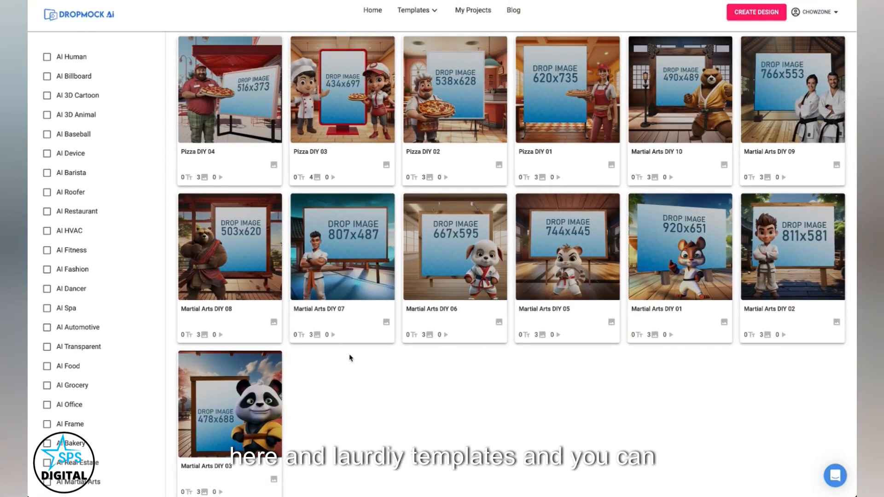
{"action": "scroll", "coordinate": [350, 358], "scroll_direction": "up", "scroll_amount": 3}
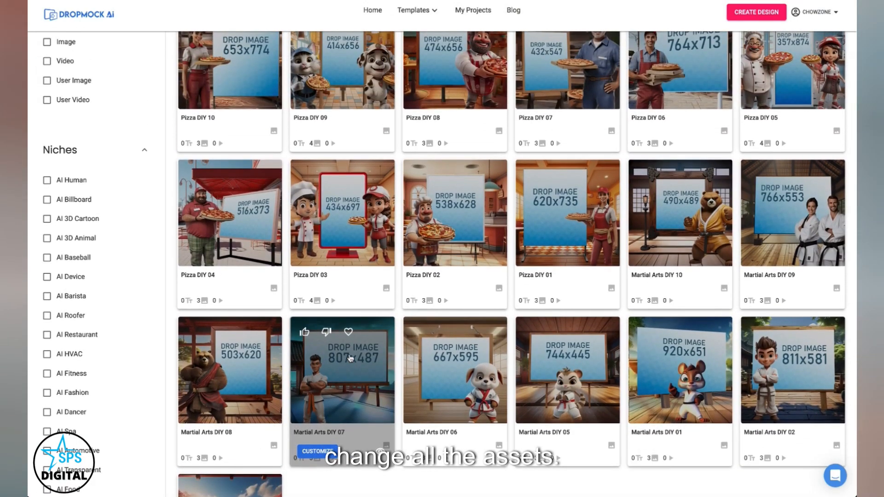
{"action": "scroll", "coordinate": [350, 359], "scroll_direction": "up", "scroll_amount": 2}
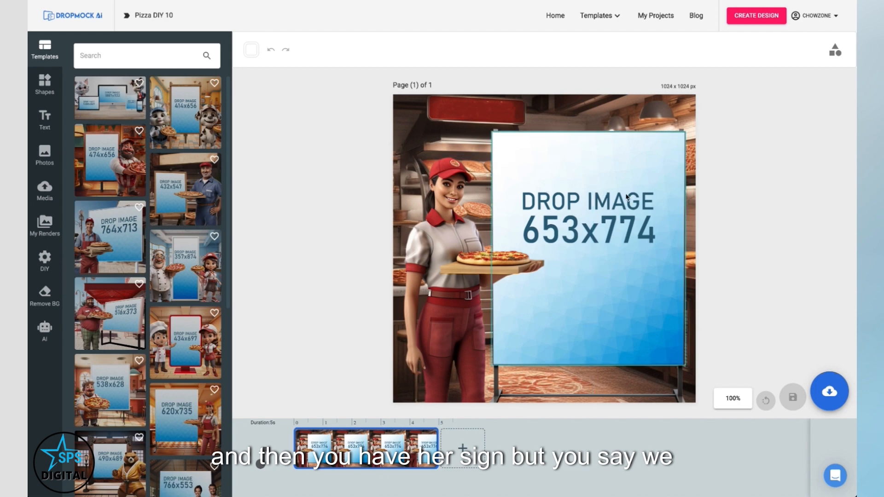
Step: Replace the Pizza DIY 10 background with pizza-bg-08.png from the DIY Pizza background folder
{"action": "left_click", "coordinate": [427, 108]}
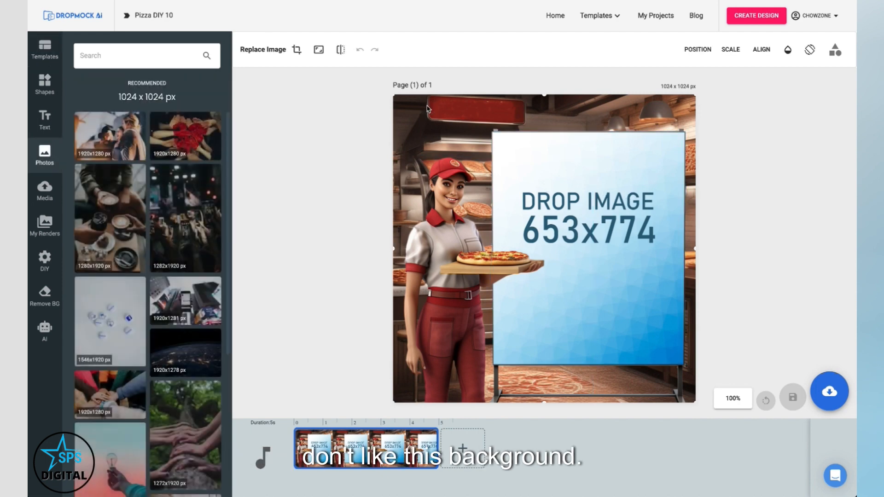
{"action": "left_click", "coordinate": [44, 330]}
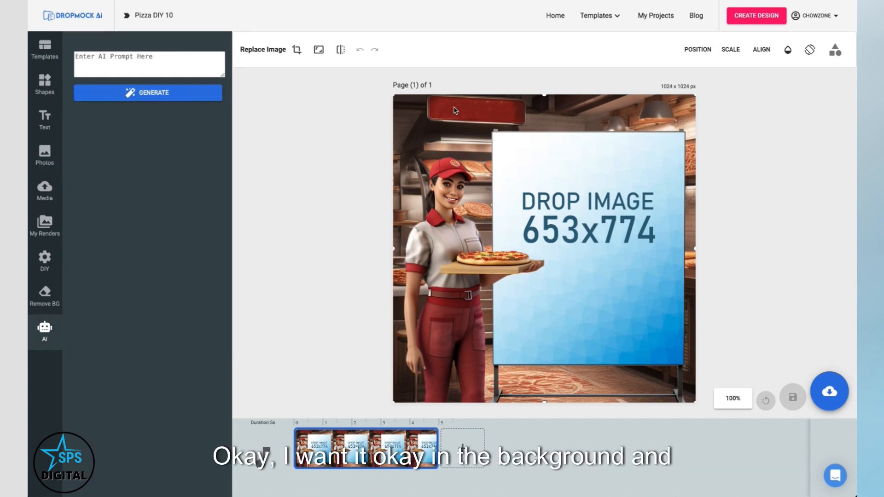
{"action": "left_click", "coordinate": [45, 261]}
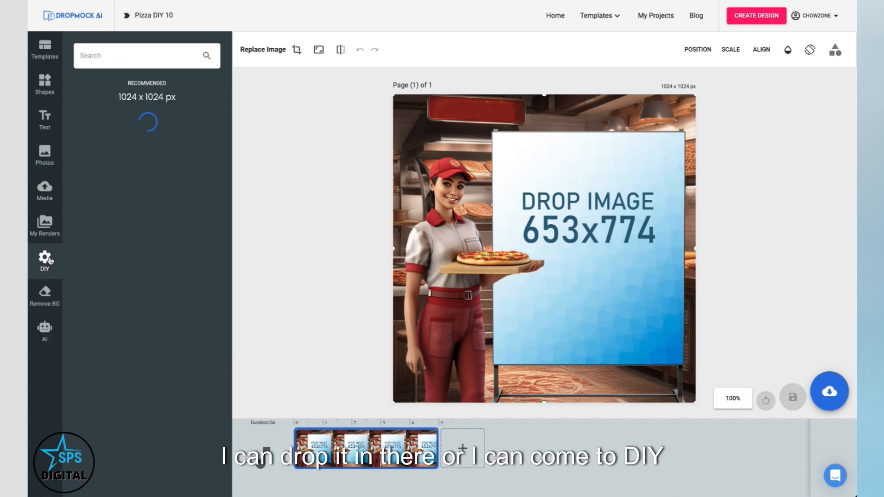
{"action": "left_click", "coordinate": [107, 172]}
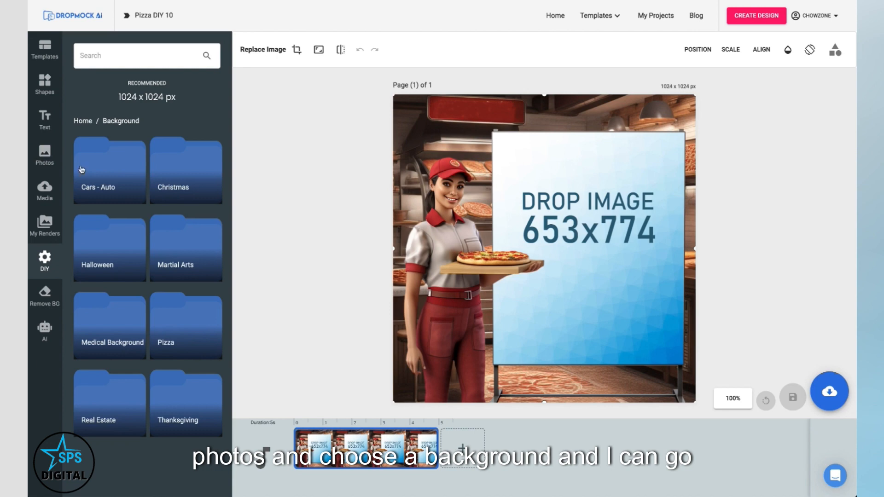
{"action": "left_click", "coordinate": [184, 327]}
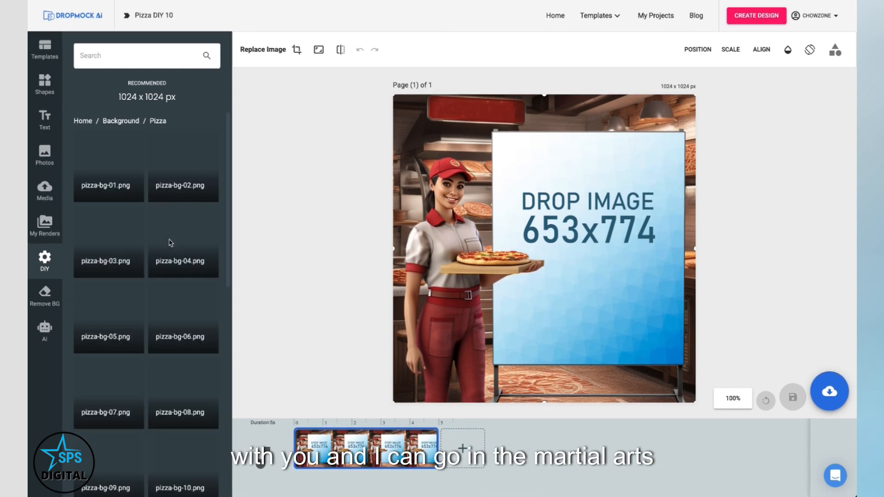
{"action": "scroll", "coordinate": [159, 240], "scroll_direction": "down", "scroll_amount": 4}
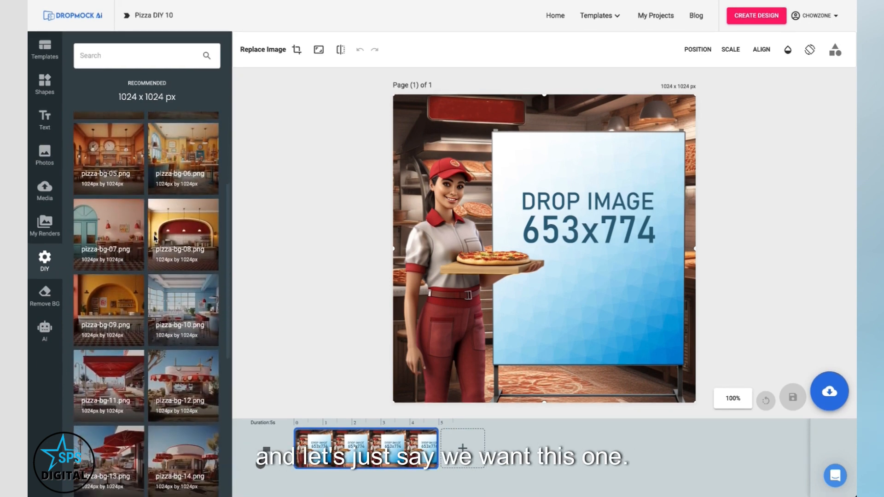
{"action": "left_click", "coordinate": [168, 225]}
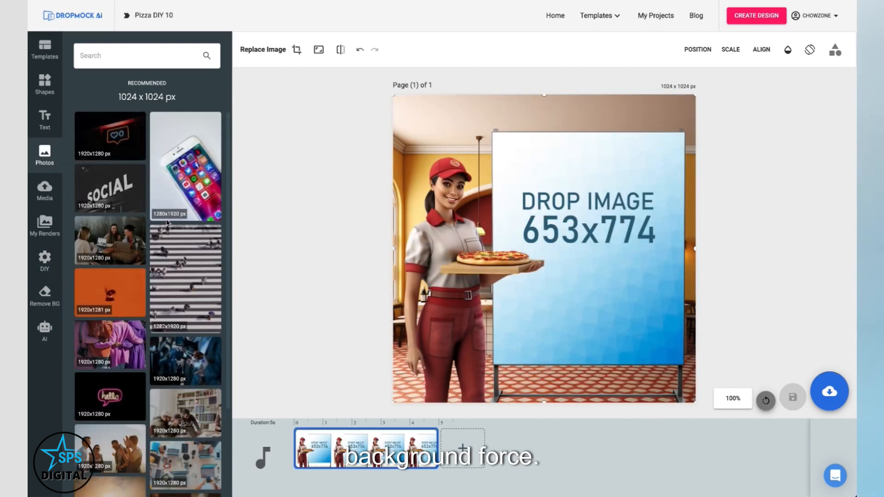
Step: Replace the pizza server character with a smiling male model from the DIY Cars - Auto characters folder and save the design
{"action": "left_click", "coordinate": [278, 286]}
{"action": "left_click", "coordinate": [479, 286]}
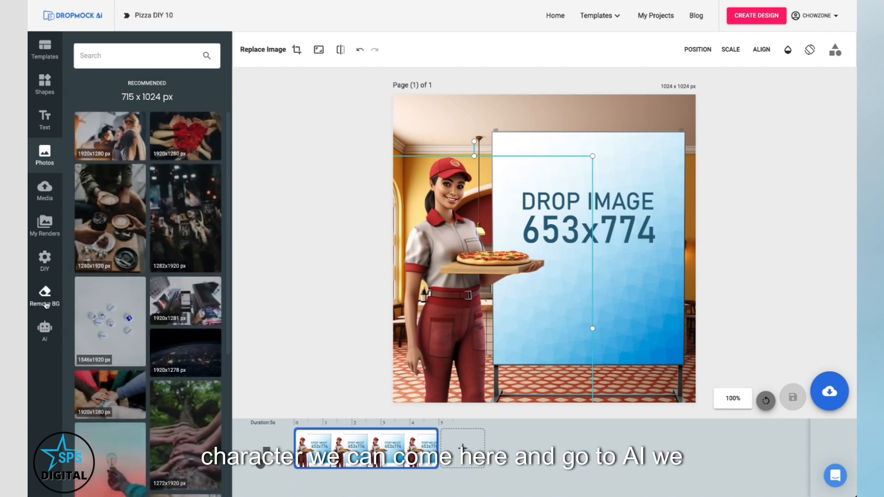
{"action": "left_click", "coordinate": [44, 329]}
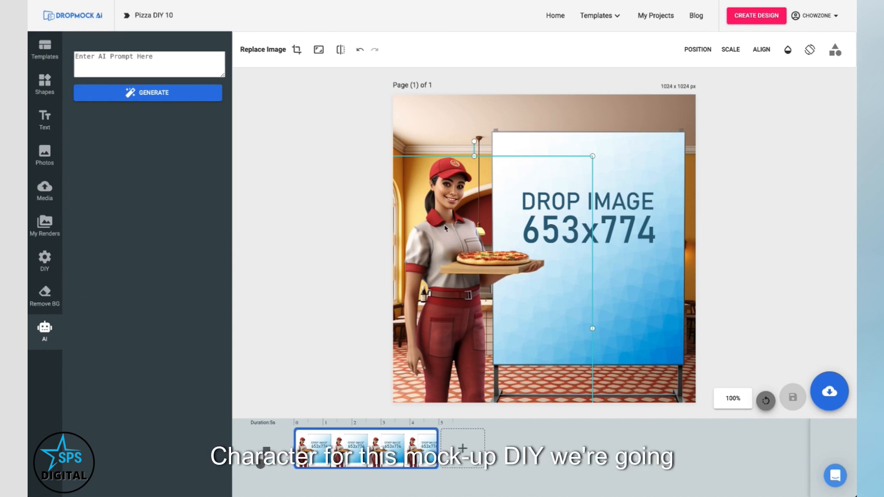
{"action": "left_click", "coordinate": [45, 260]}
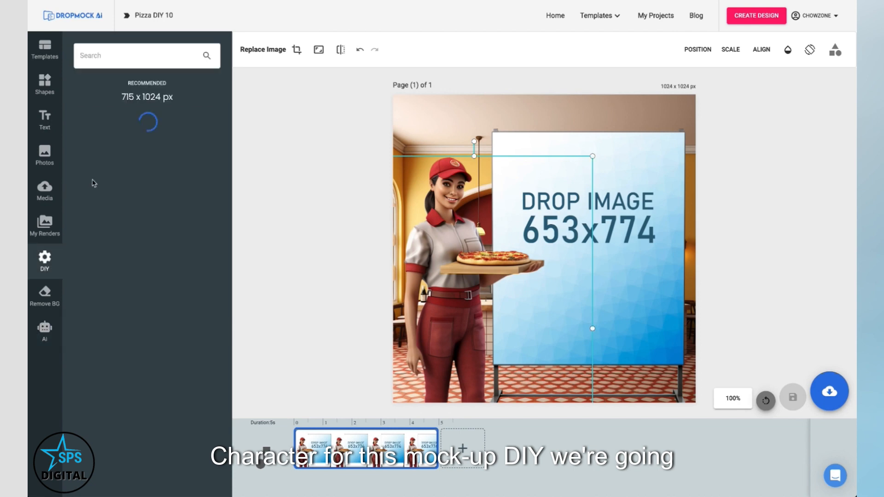
{"action": "left_click", "coordinate": [83, 120]}
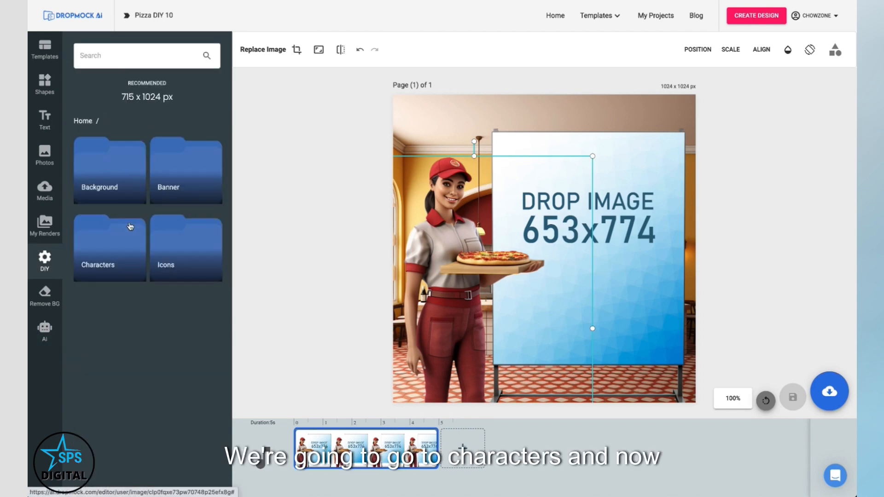
{"action": "left_click", "coordinate": [119, 238]}
{"action": "scroll", "coordinate": [135, 222], "scroll_direction": "down", "scroll_amount": 2}
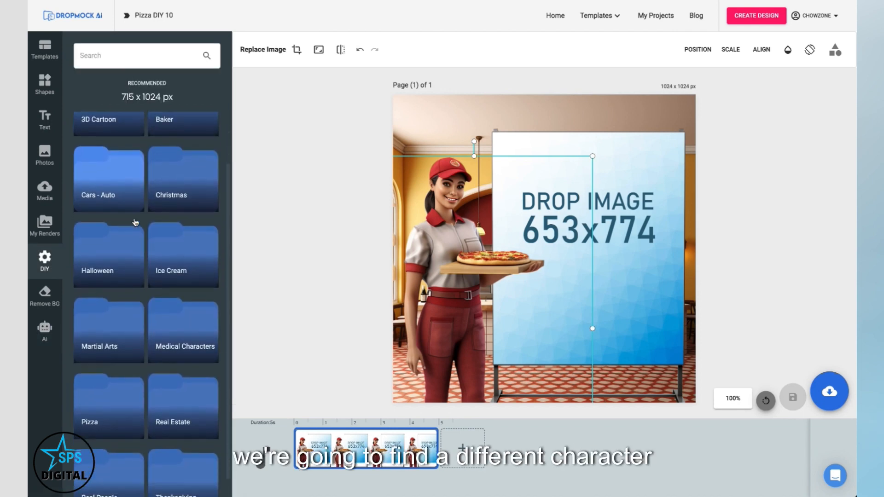
{"action": "scroll", "coordinate": [135, 222], "scroll_direction": "down", "scroll_amount": 1}
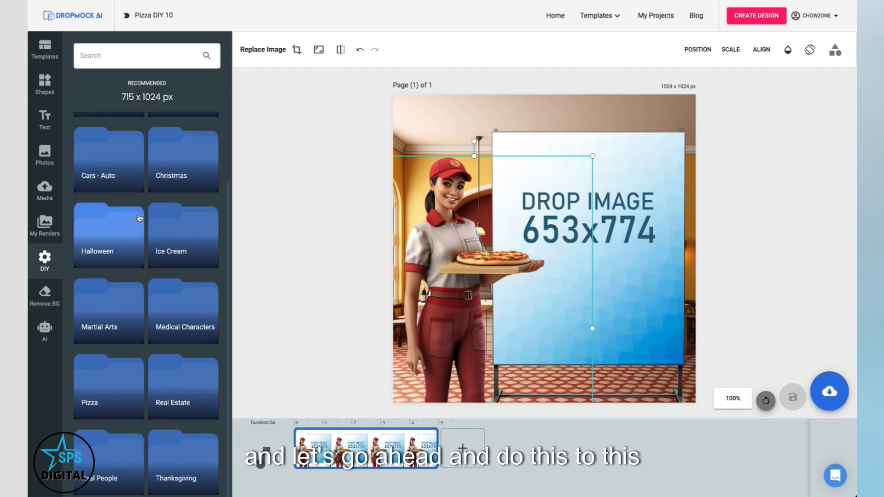
{"action": "left_click", "coordinate": [134, 173]}
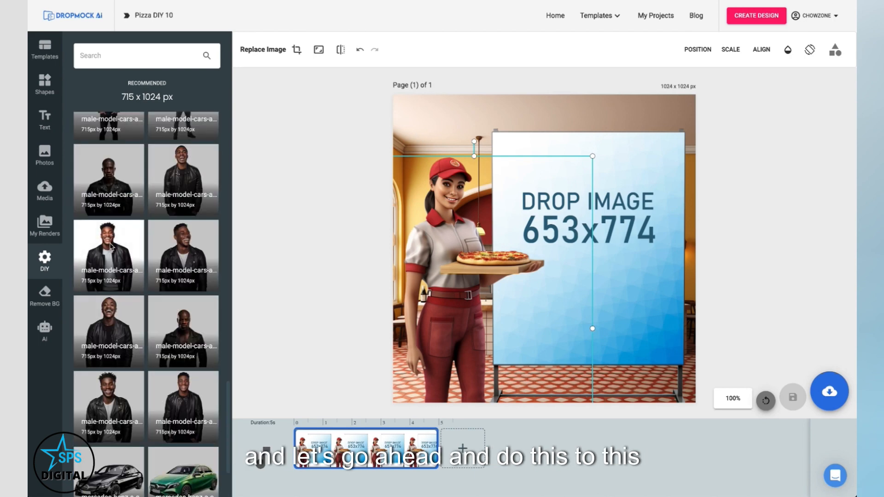
{"action": "left_click", "coordinate": [109, 273]}
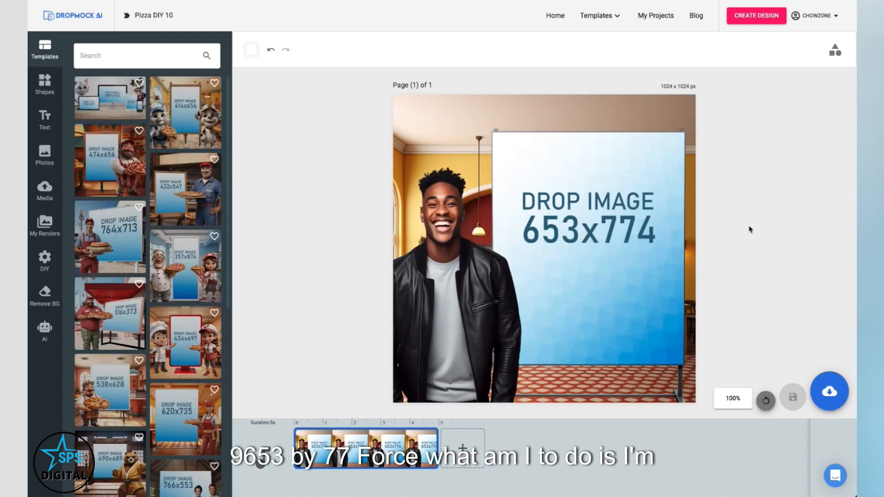
{"action": "left_click", "coordinate": [827, 394]}
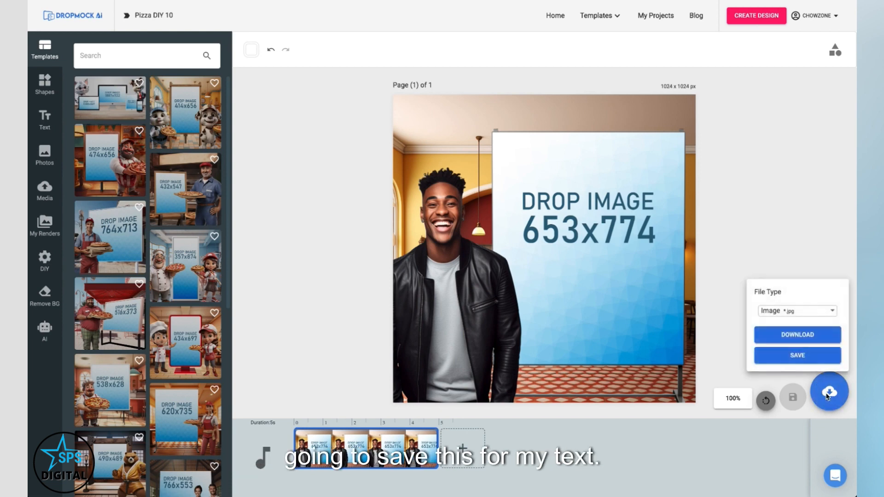
{"action": "left_click", "coordinate": [797, 356]}
Step: Center-align the "I LOVE the PIZZA and PASTA... You have to eat the garlic bread" quote text and save that design
{"action": "left_click", "coordinate": [709, 85]}
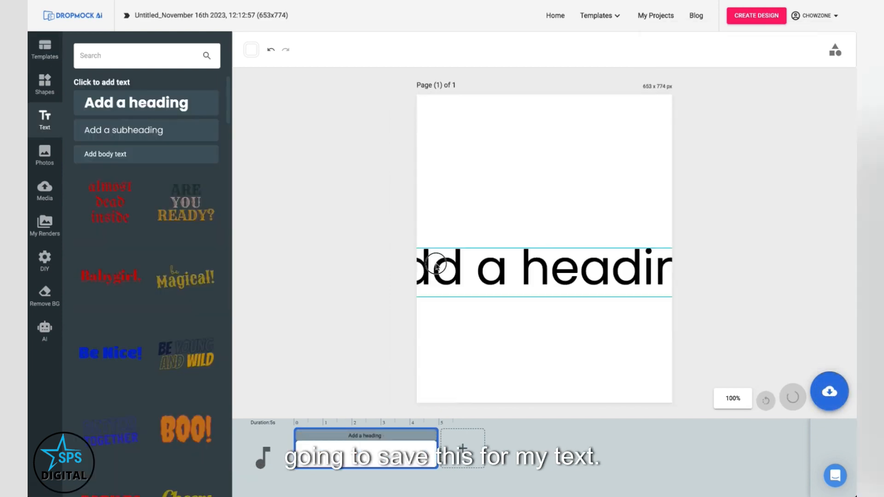
{"action": "left_click_drag", "start_coordinate": [437, 266], "coordinate": [493, 141]}
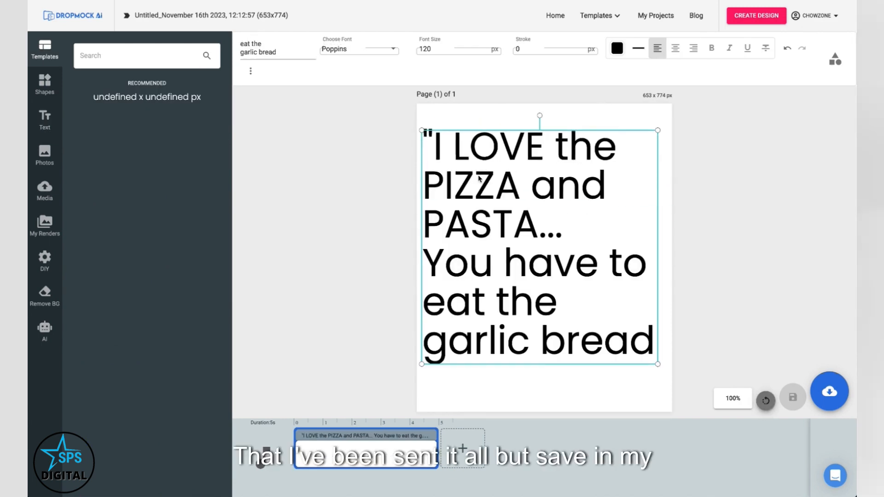
{"action": "left_click", "coordinate": [675, 49]}
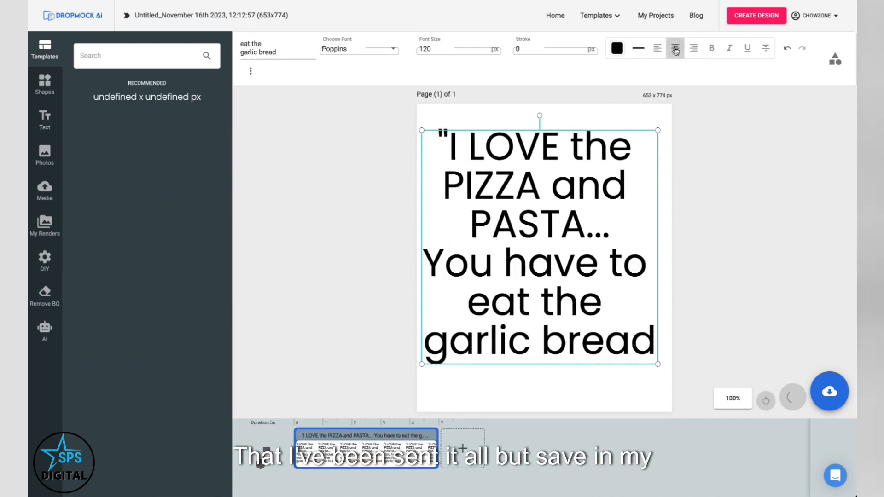
{"action": "left_click", "coordinate": [628, 373]}
{"action": "left_click", "coordinate": [829, 391]}
{"action": "left_click", "coordinate": [810, 355]}
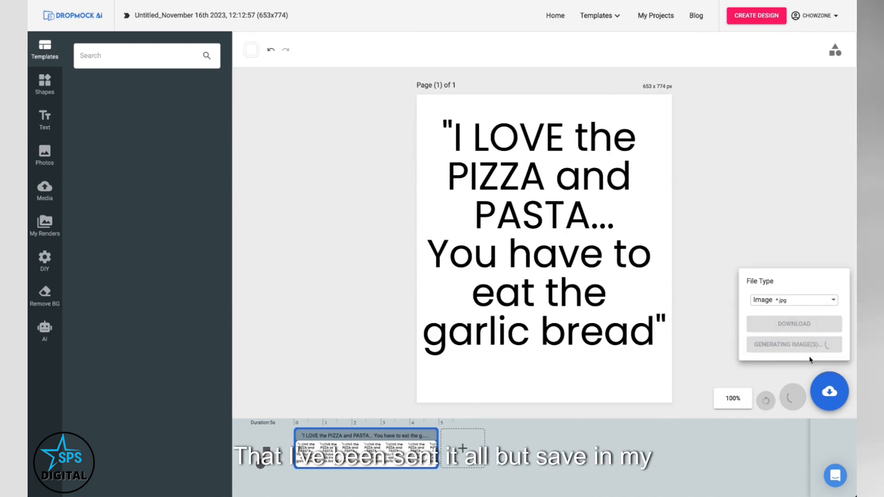
Step: Reopen the Pizza DIY 10 mockup from projects, drop the garlic bread quote render into the sign, and save it
{"action": "left_click", "coordinate": [654, 15]}
{"action": "left_click", "coordinate": [464, 153]}
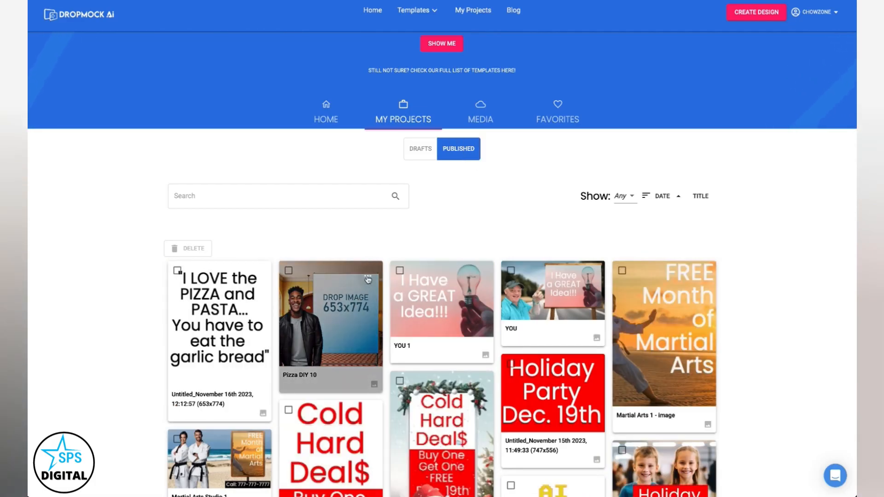
{"action": "left_click", "coordinate": [367, 282]}
{"action": "left_click", "coordinate": [400, 342]}
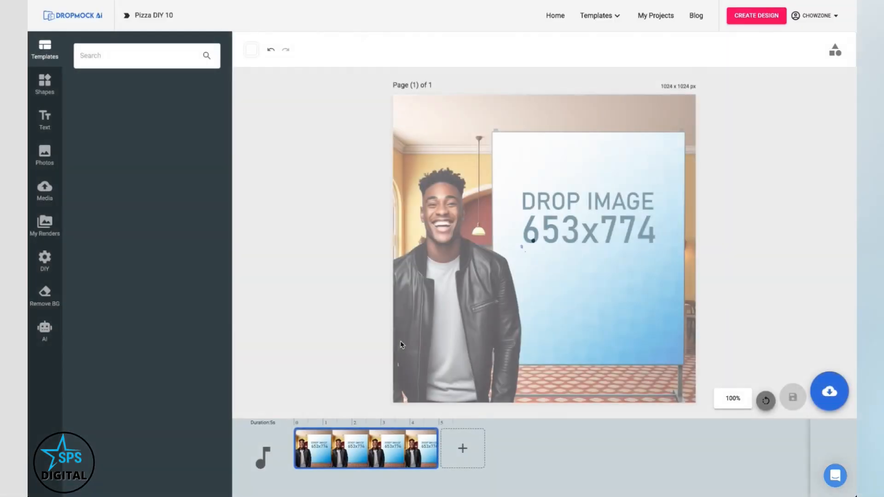
{"action": "left_click", "coordinate": [44, 224]}
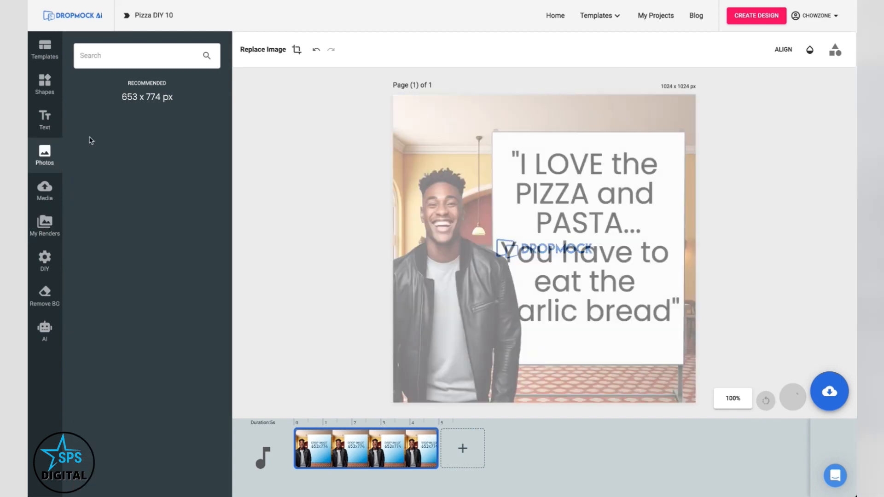
{"action": "left_click", "coordinate": [811, 339]}
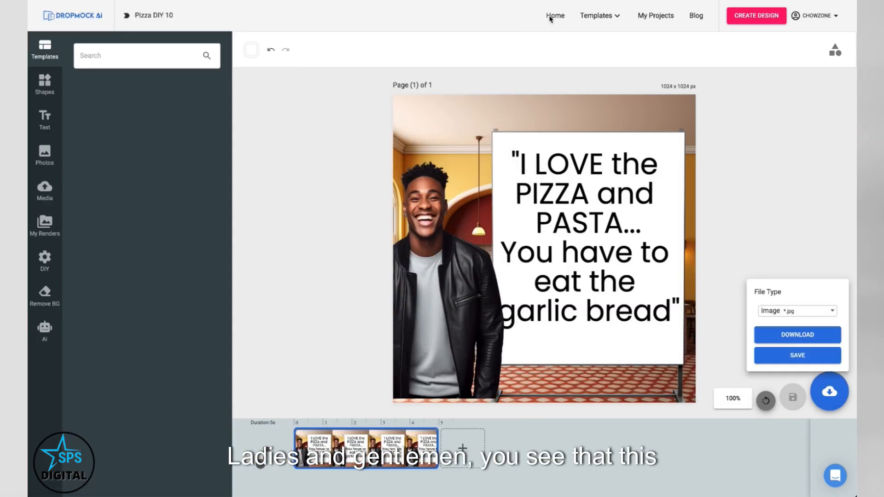
{"action": "left_click", "coordinate": [550, 16]}
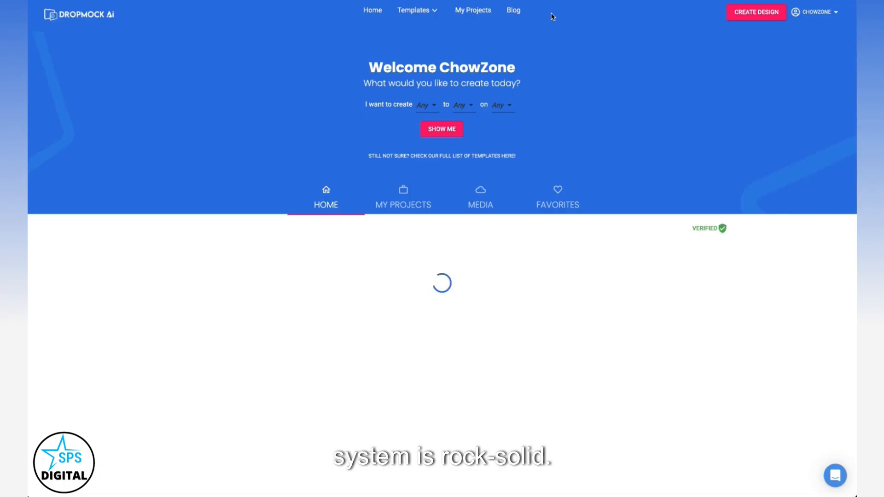